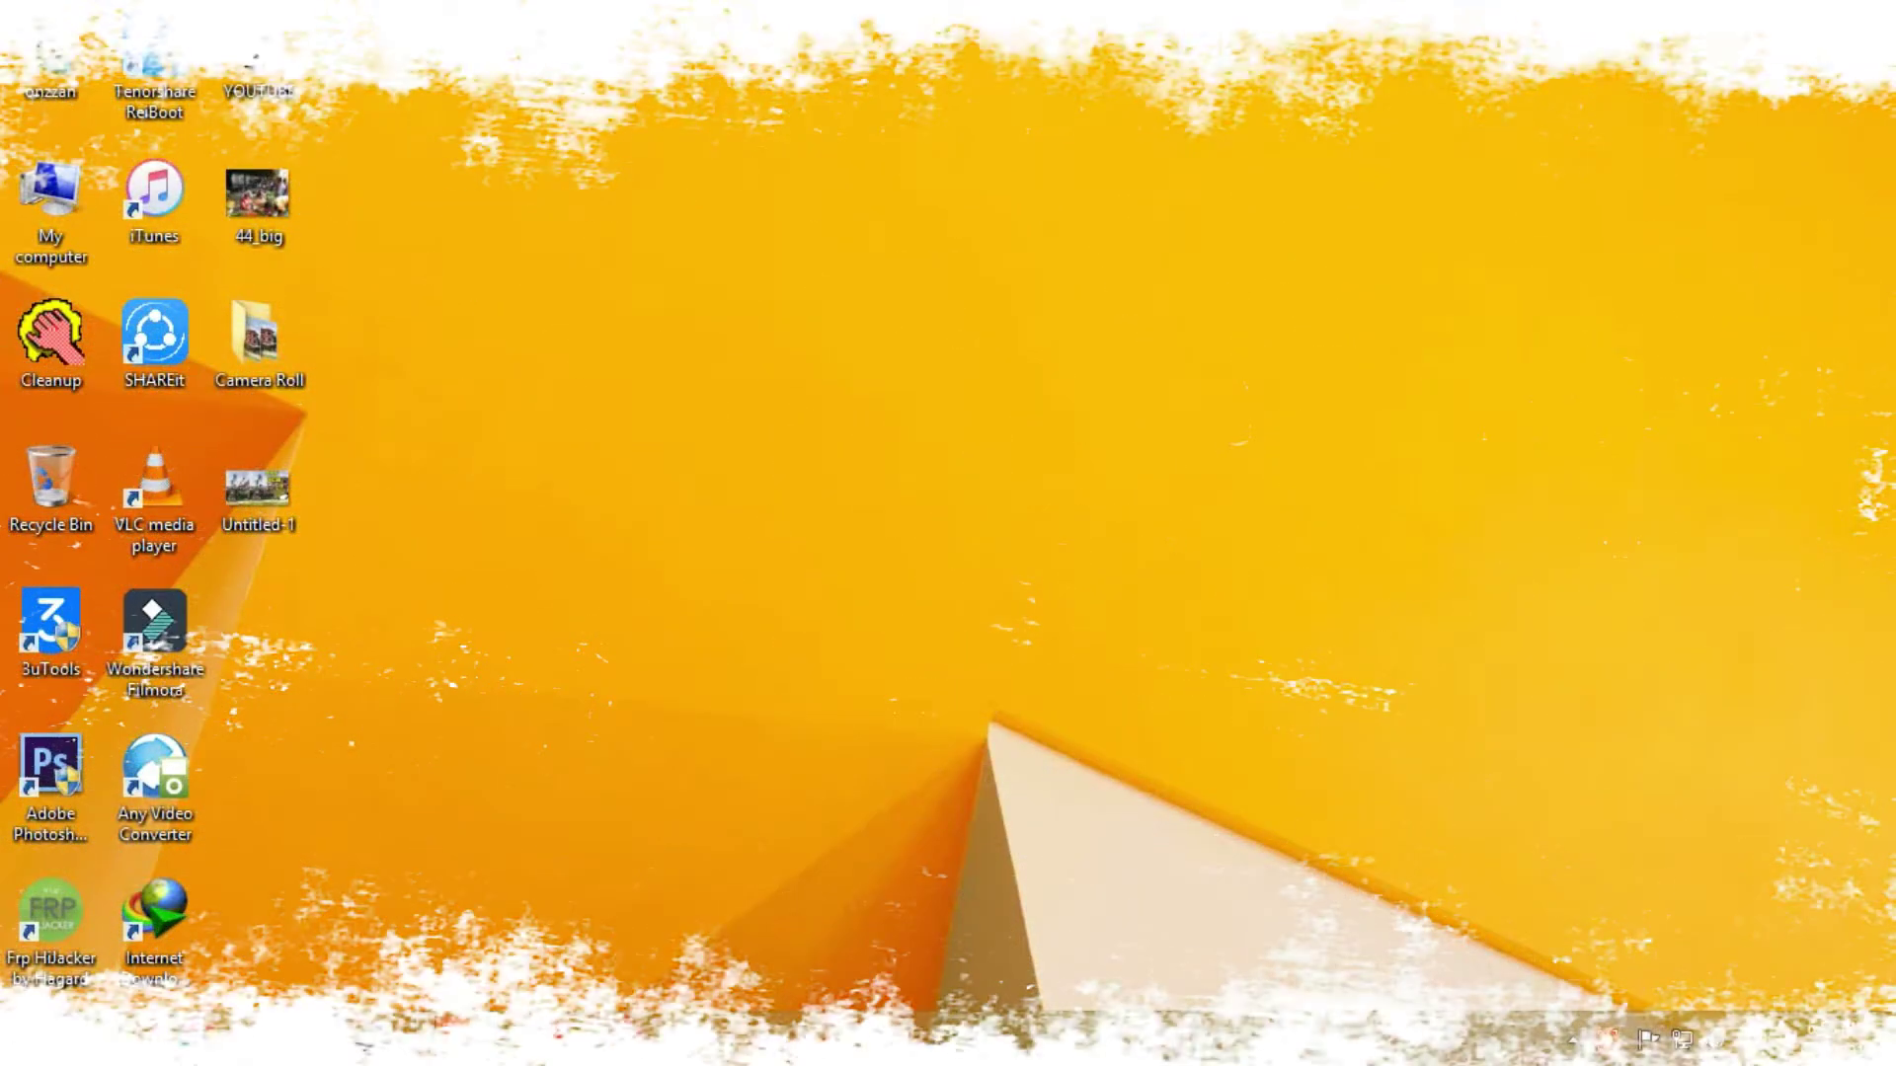
# - Launch 3uTools from the desktop
pyautogui.rightClick(778, 158)
pyautogui.click(856, 241)
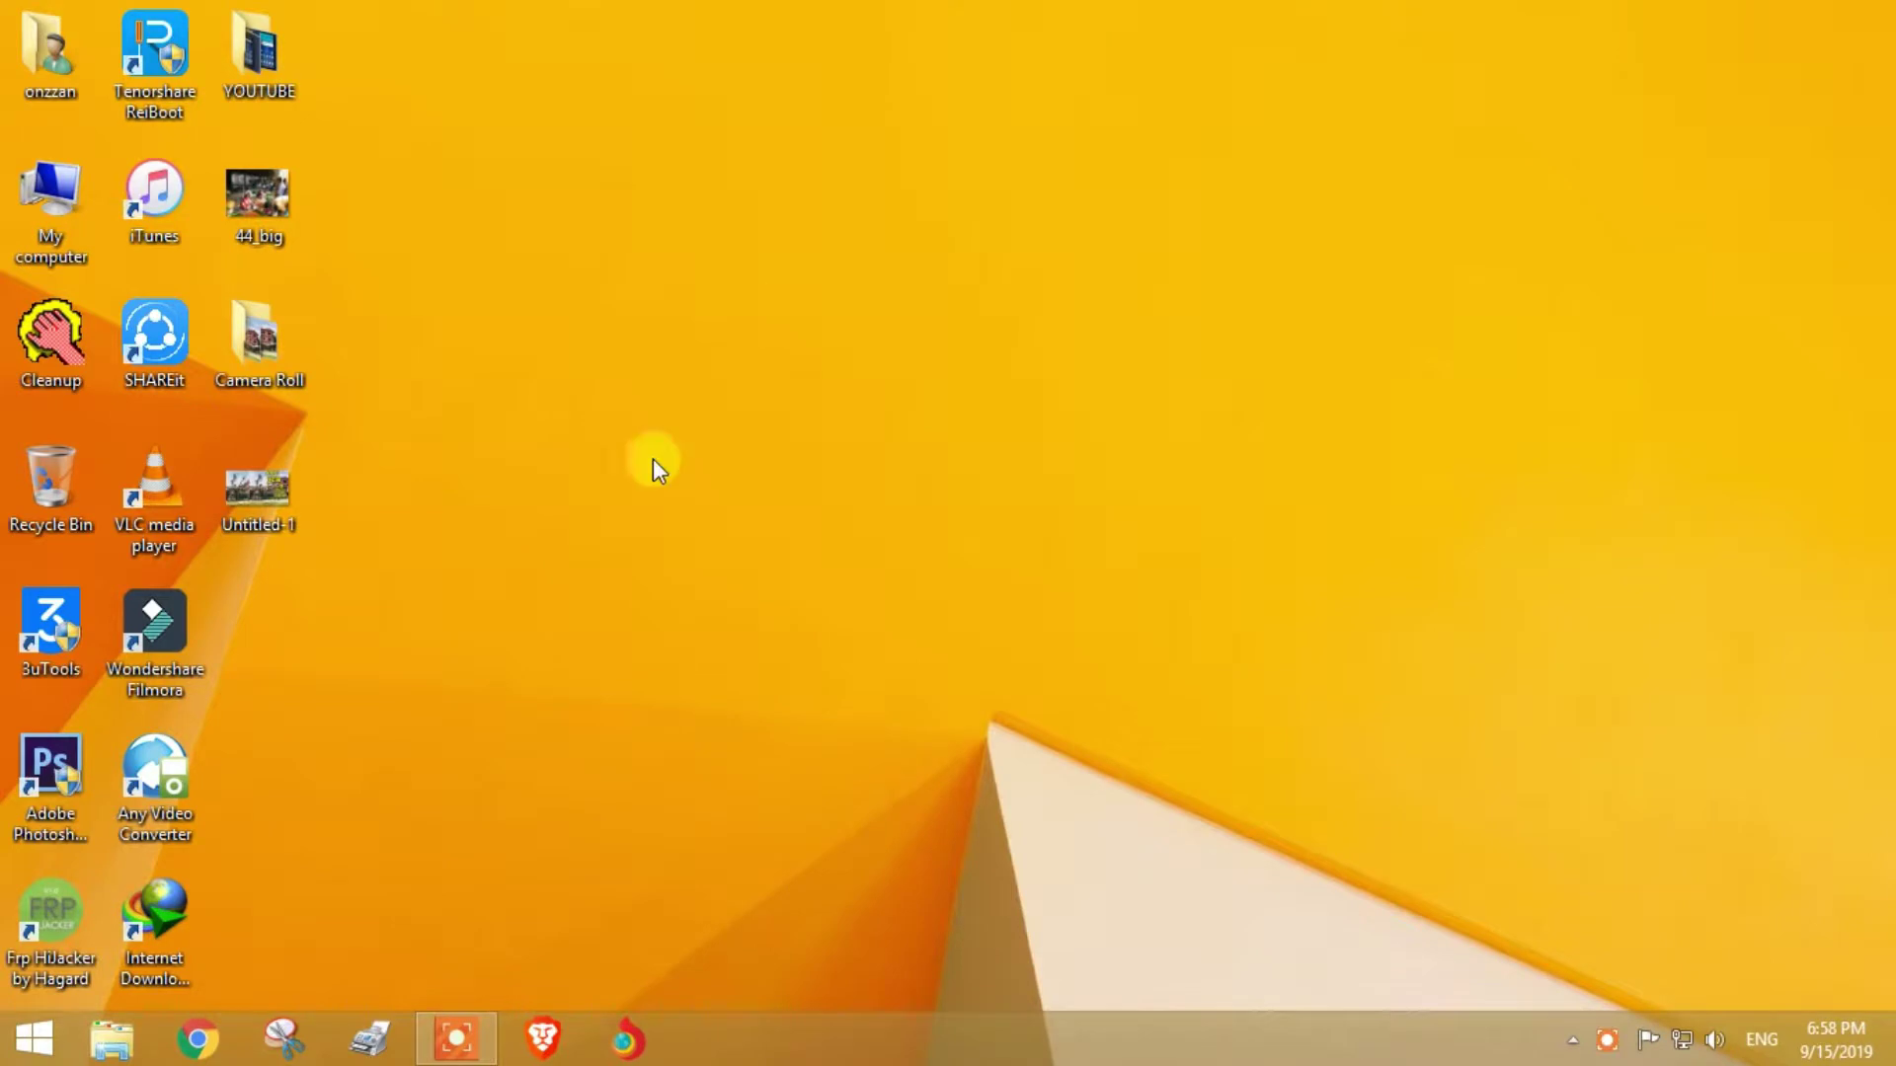
pyautogui.doubleClick(80, 625)
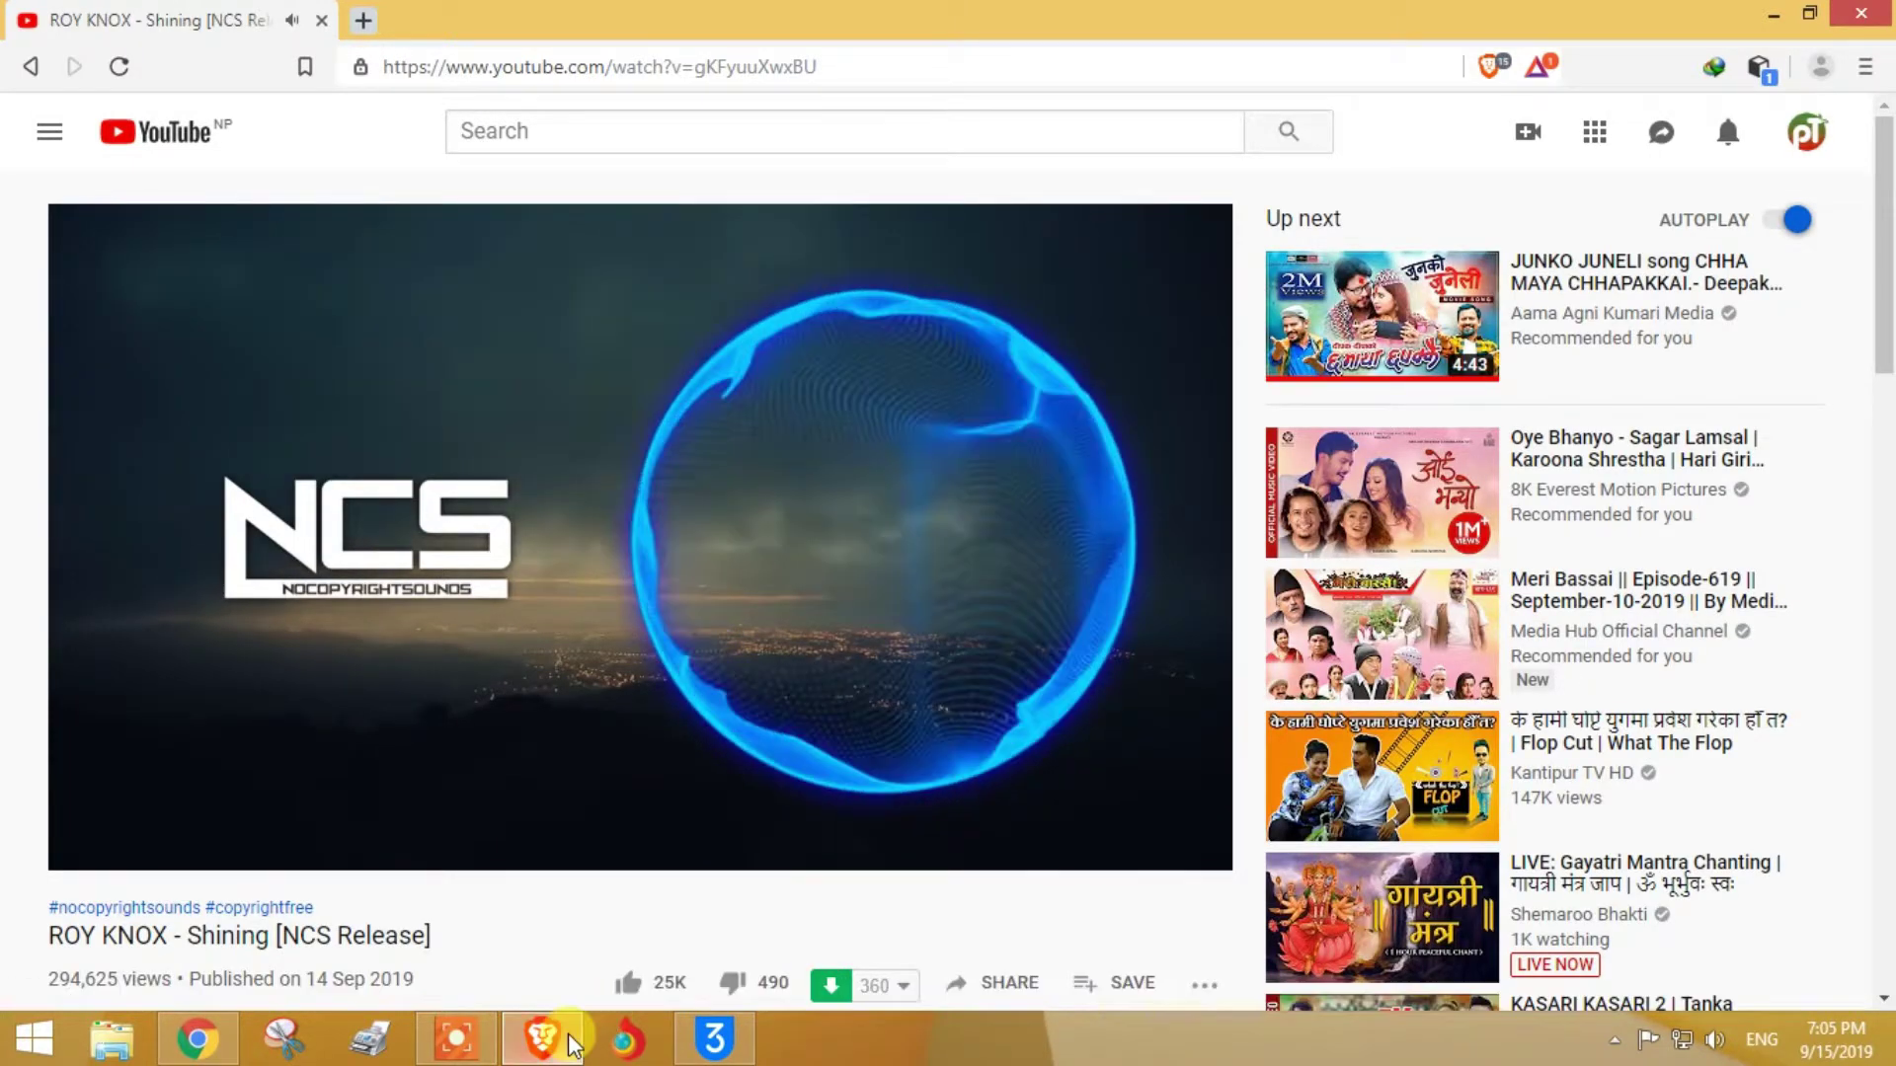
# - Save the YouTube video ROY KNOX - Shining [NCS Release] as an MP4 in Downloads, pause its playback and minimize the browser
pyautogui.moveTo(572, 1043)
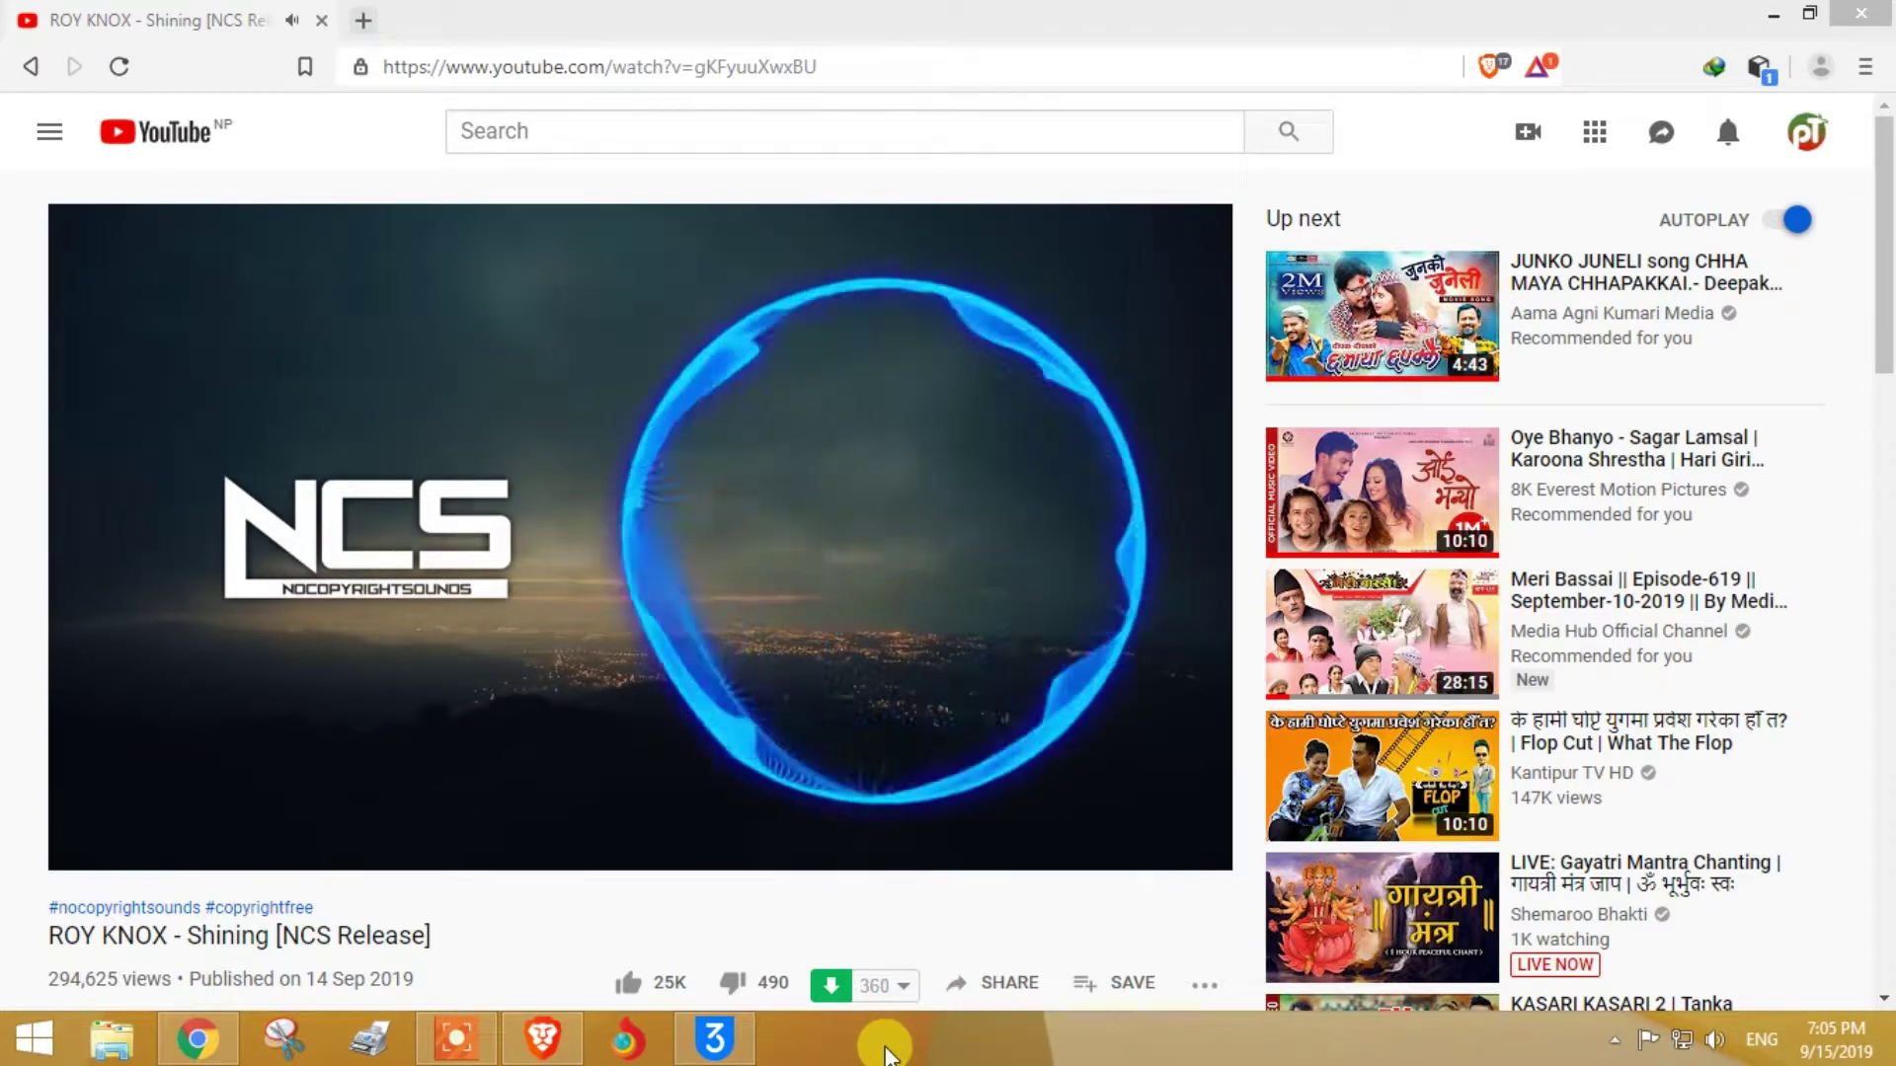
pyautogui.hotkey('ctrl', 's')
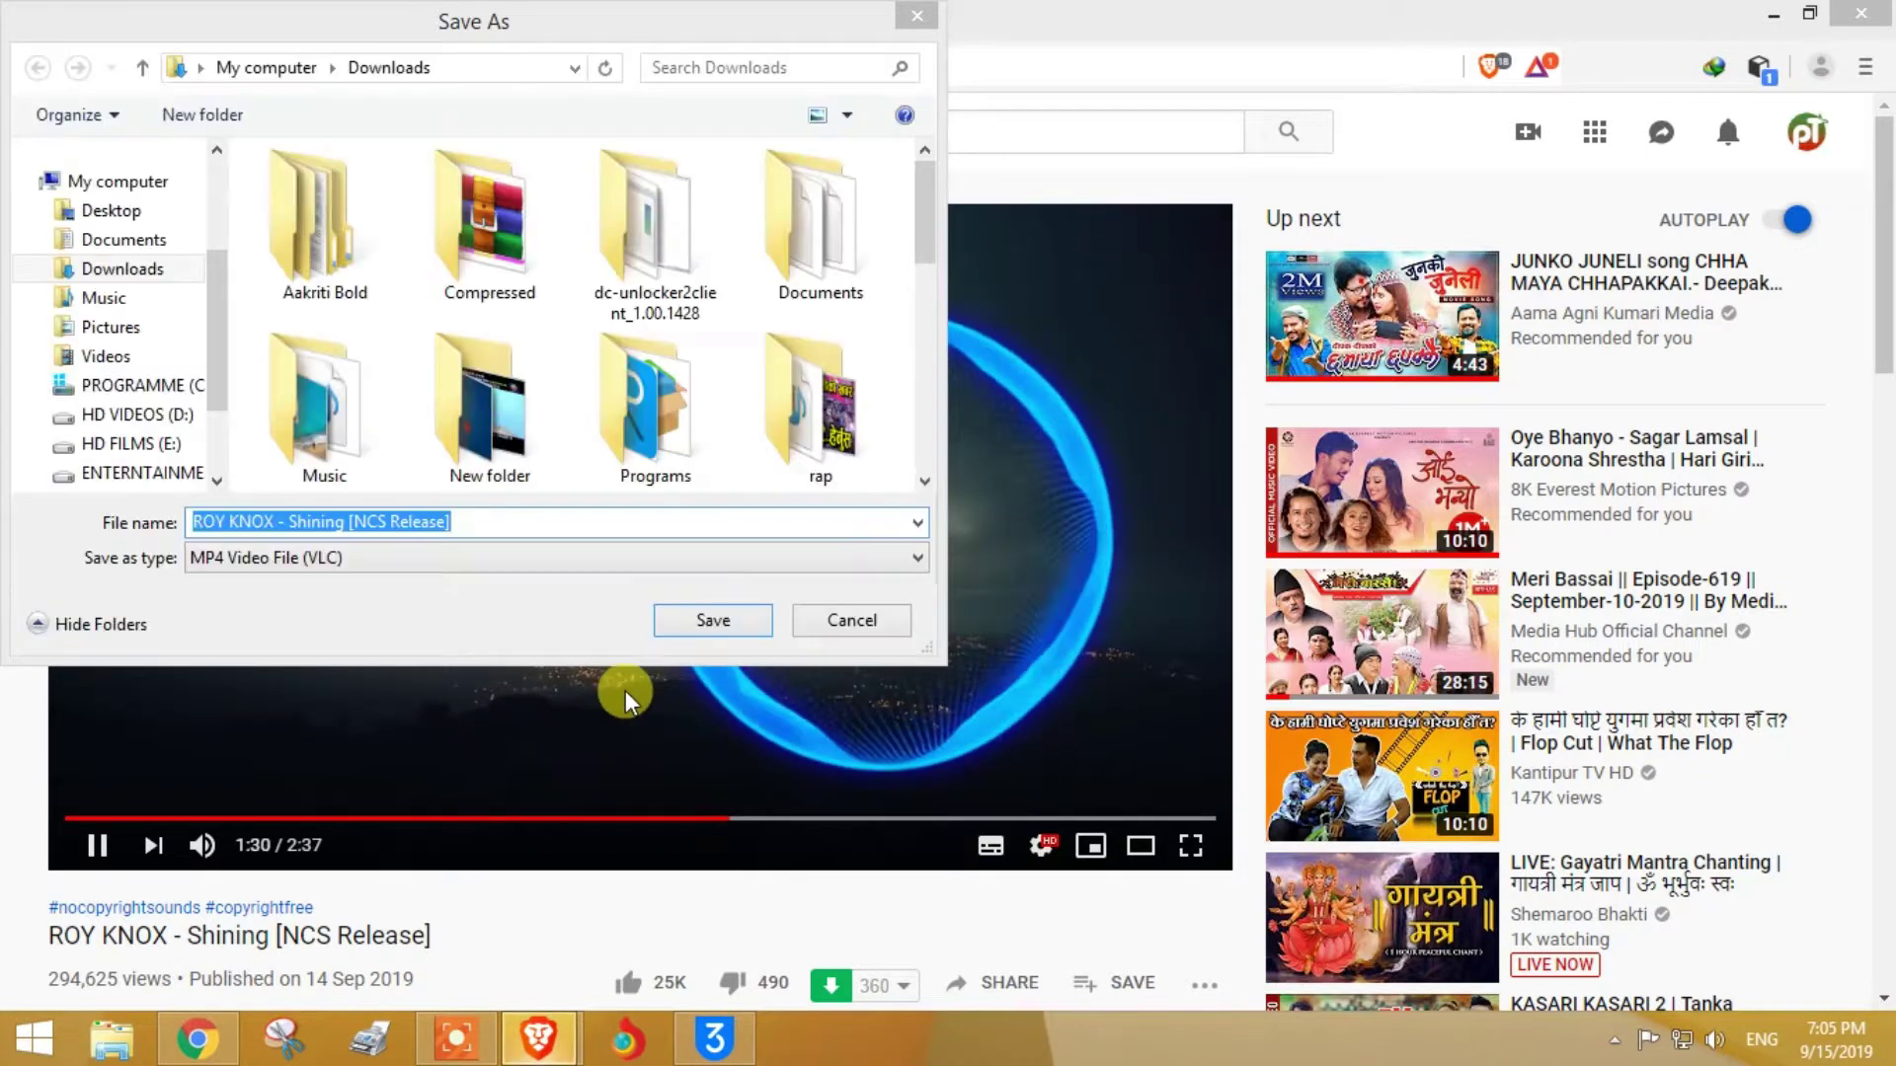
pyautogui.click(731, 626)
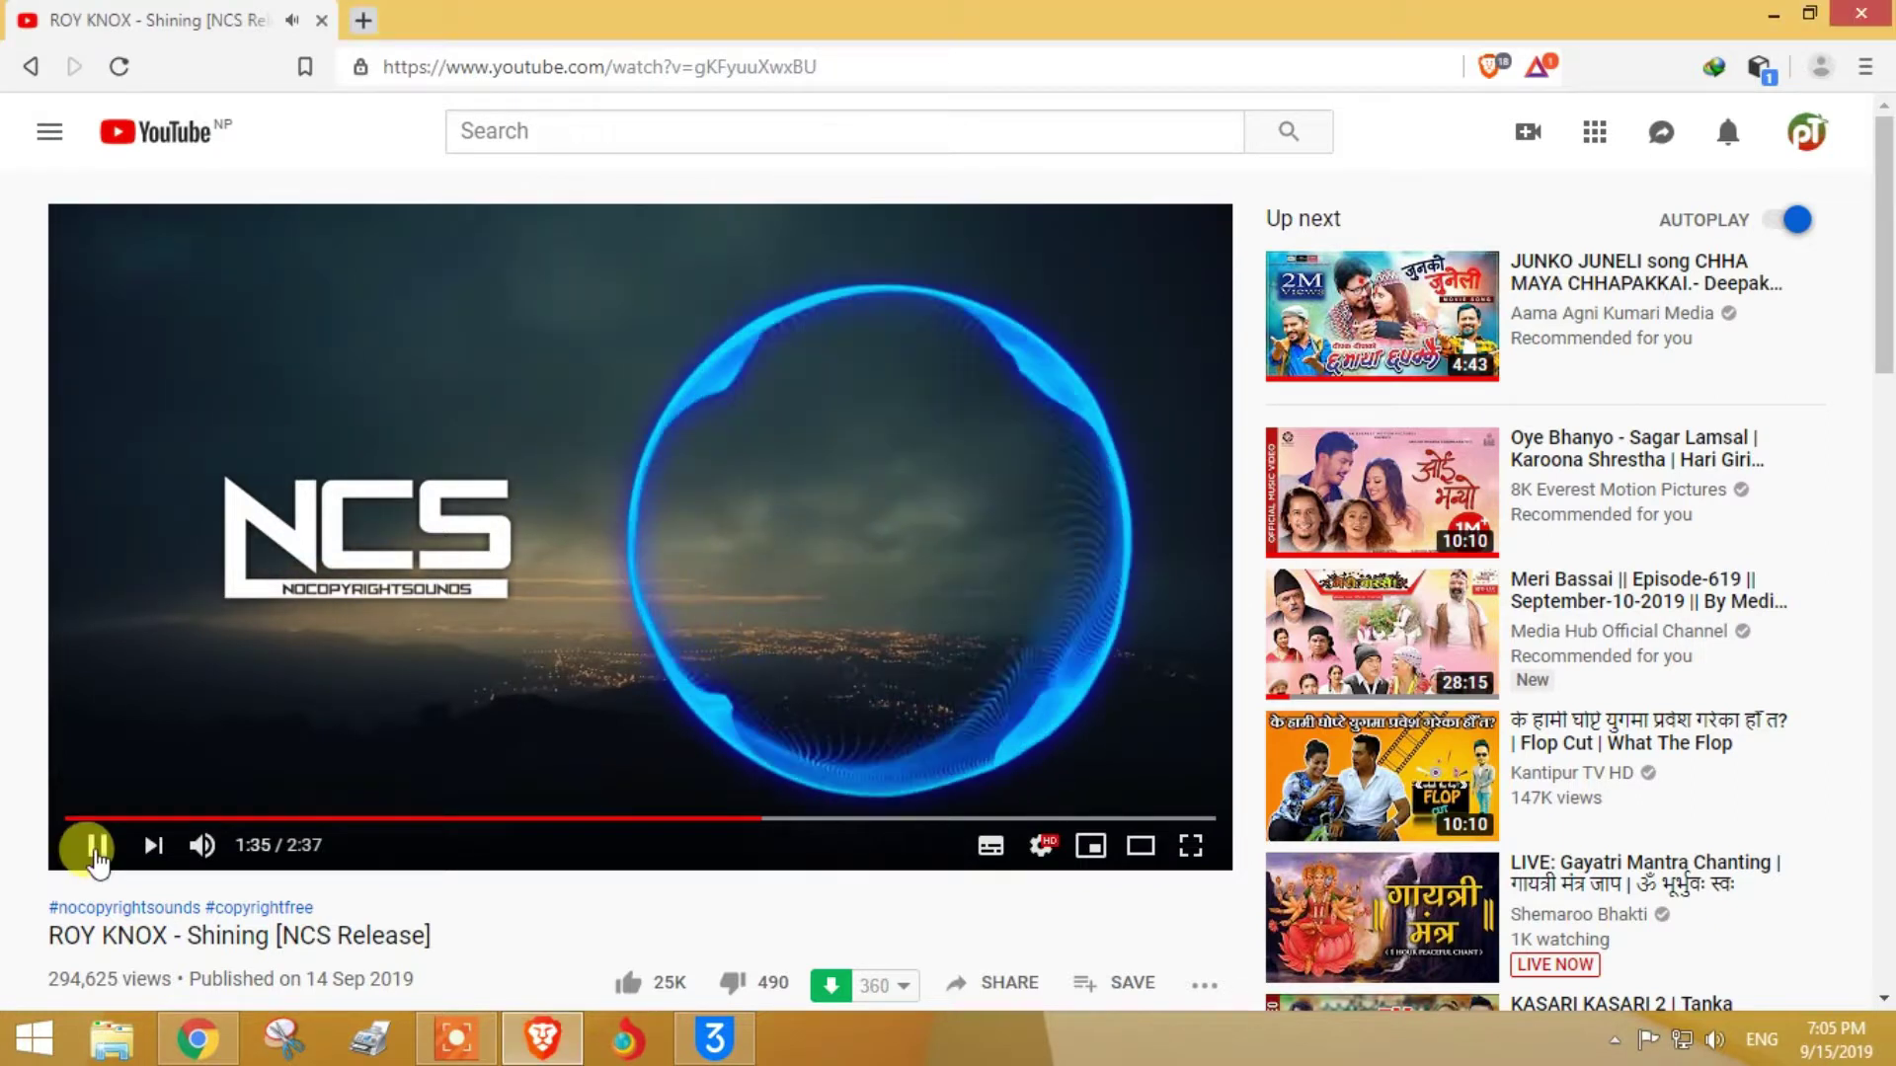
pyautogui.click(98, 857)
pyautogui.click(1773, 15)
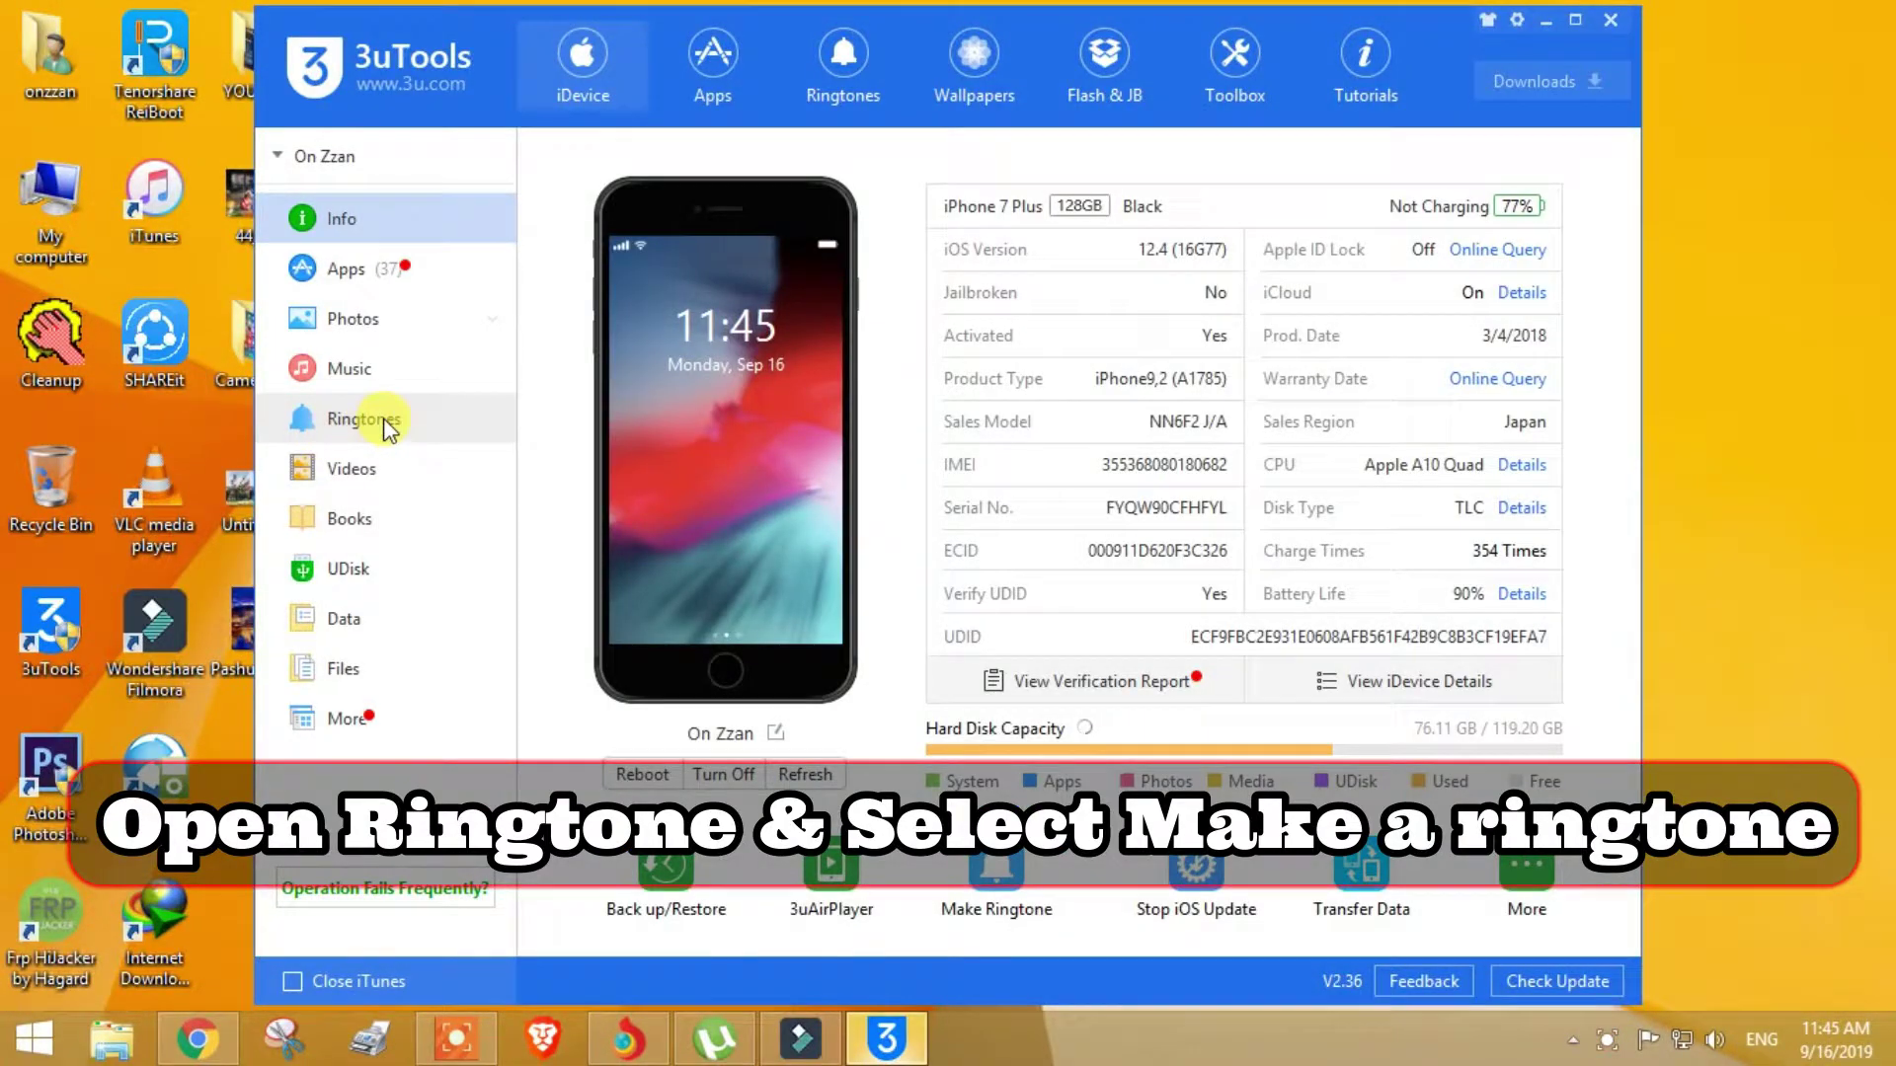
# - Start making a ringtone for the iPhone in 3uTools from the PC file ROY KNOX - Shining [NCS Release] in Downloads
pyautogui.click(383, 418)
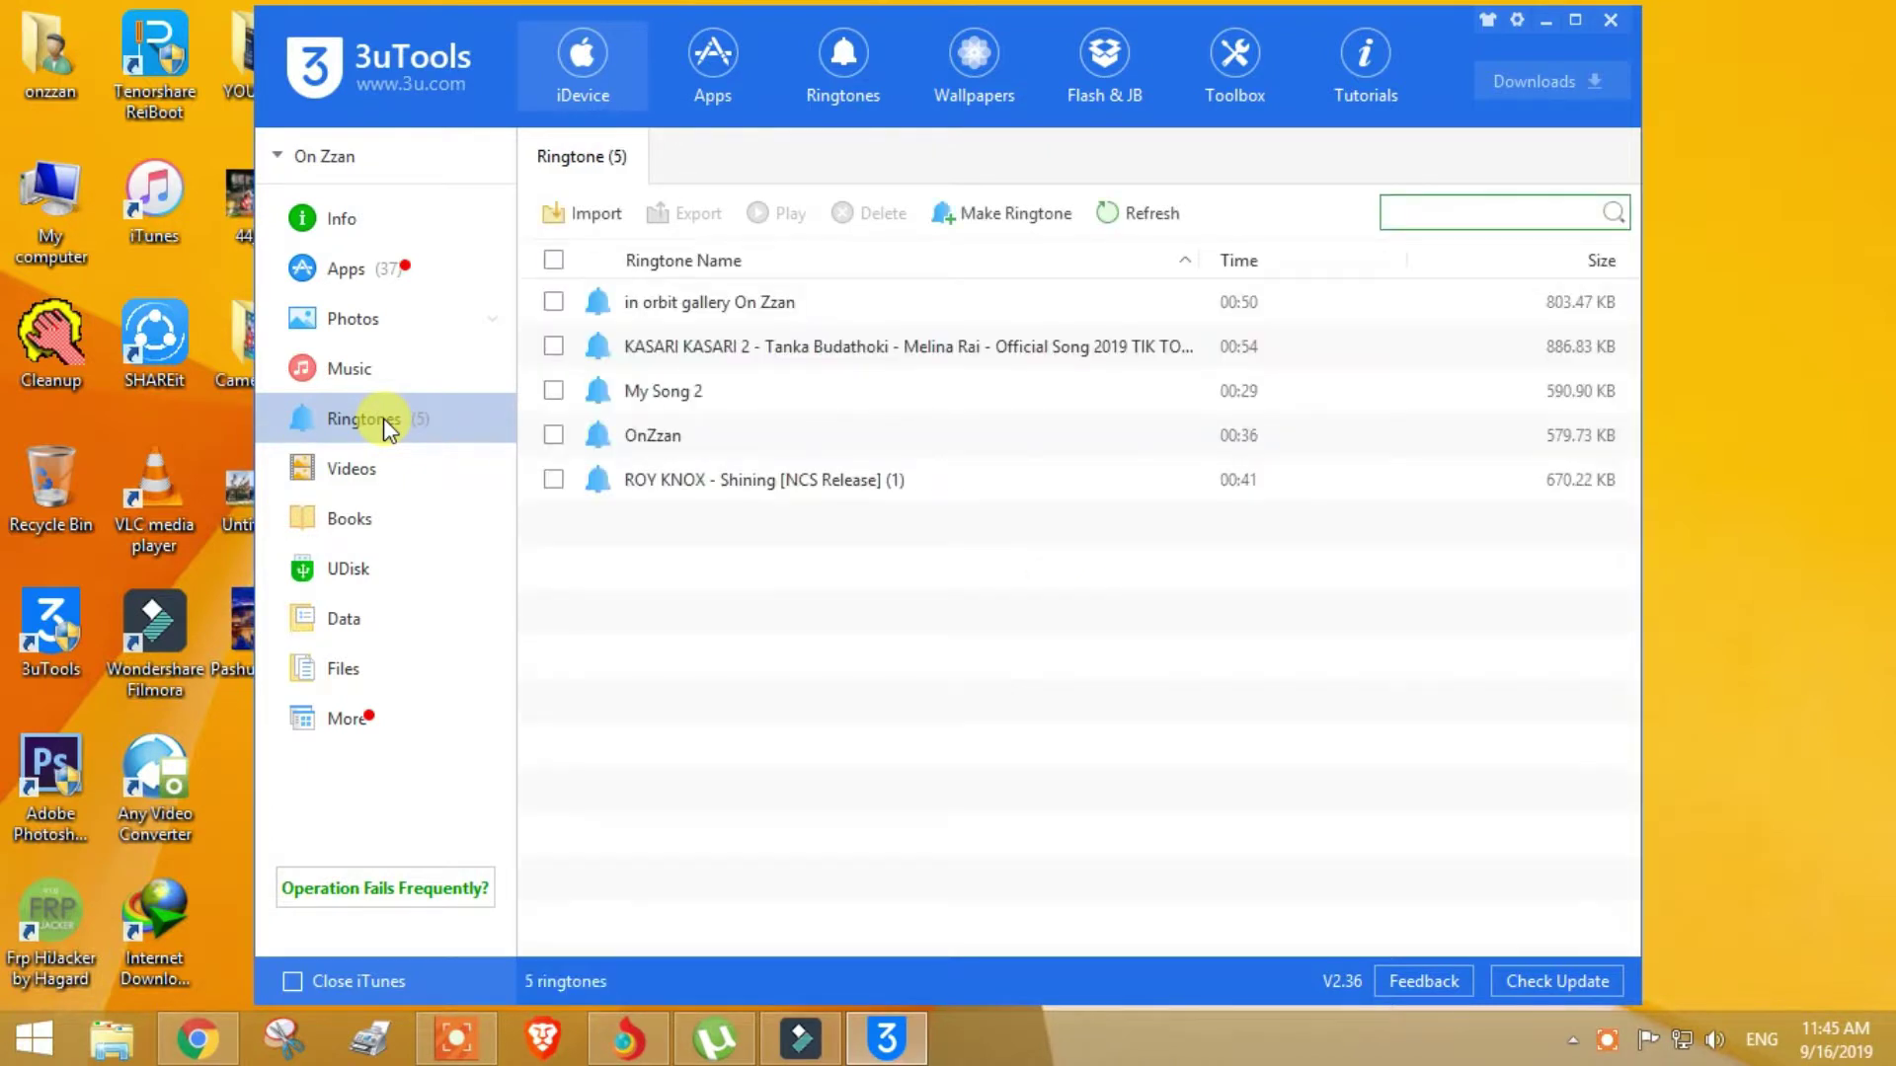
pyautogui.click(970, 217)
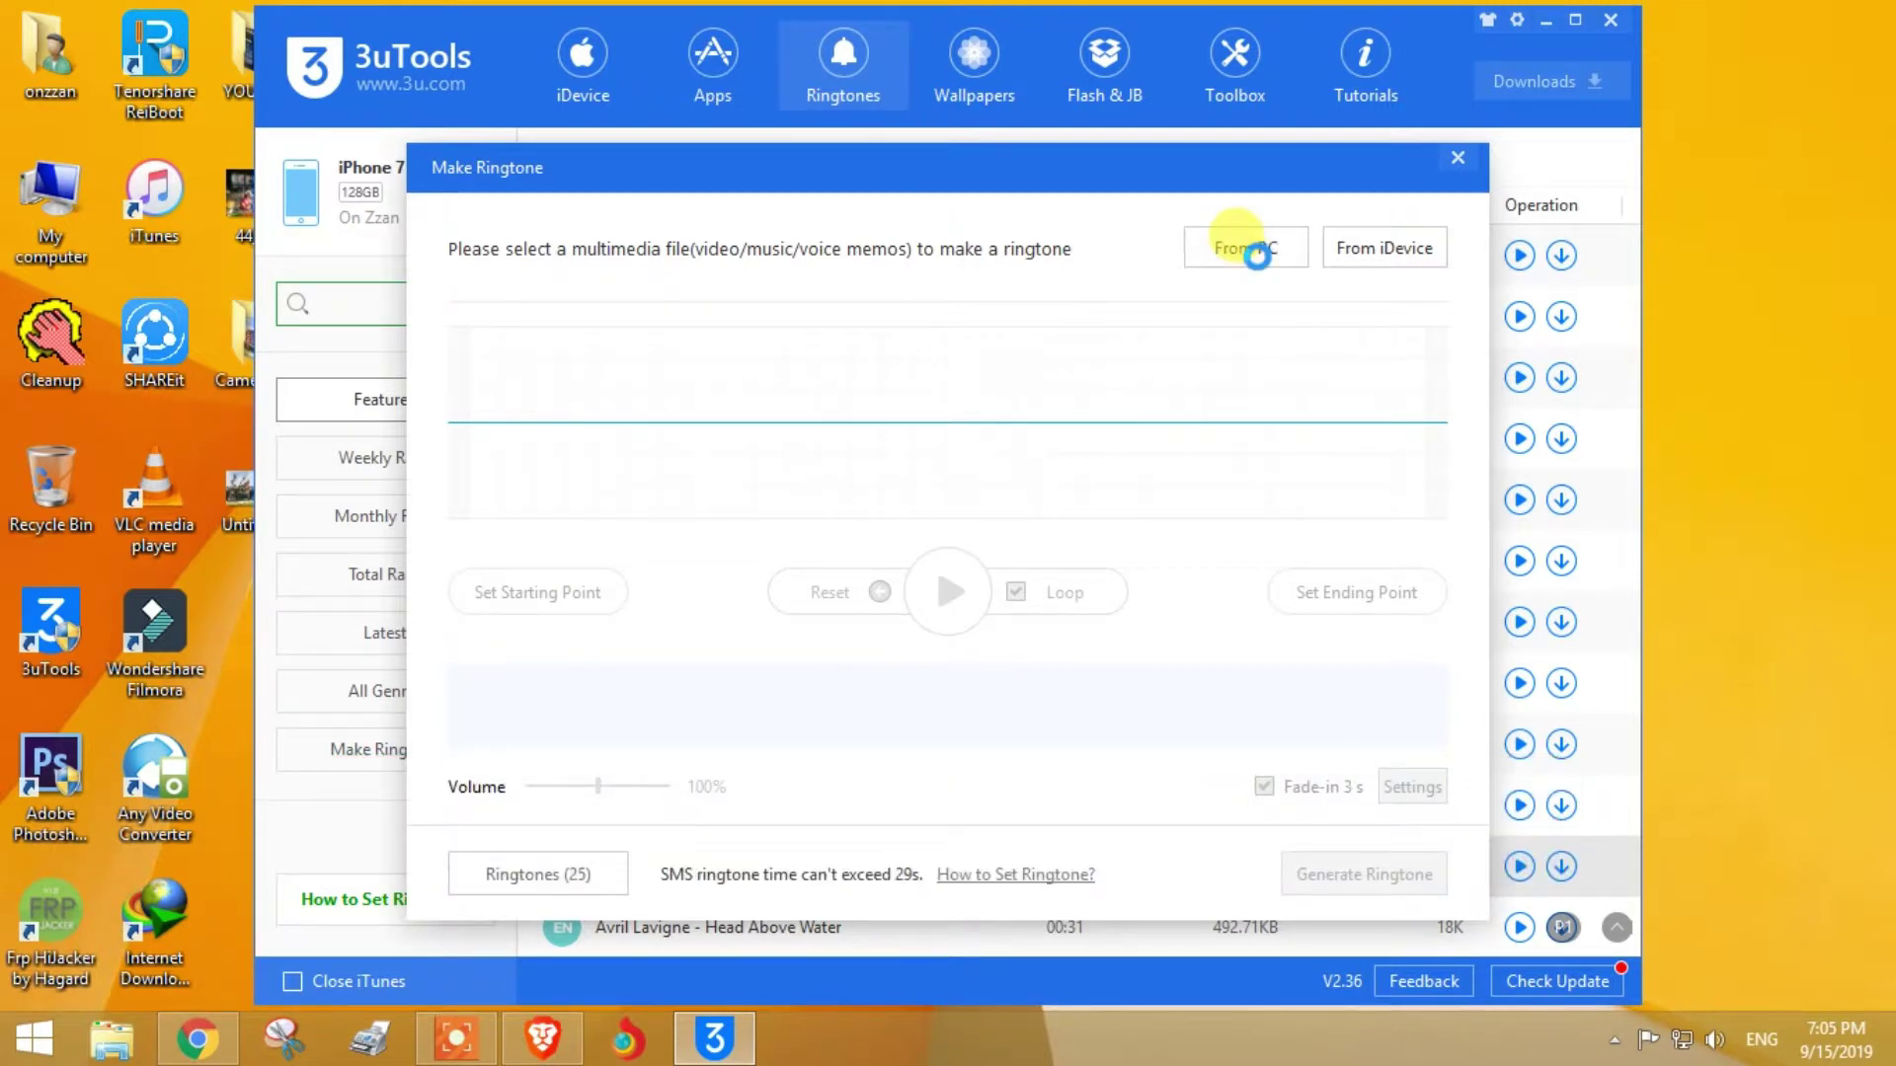
pyautogui.click(1258, 257)
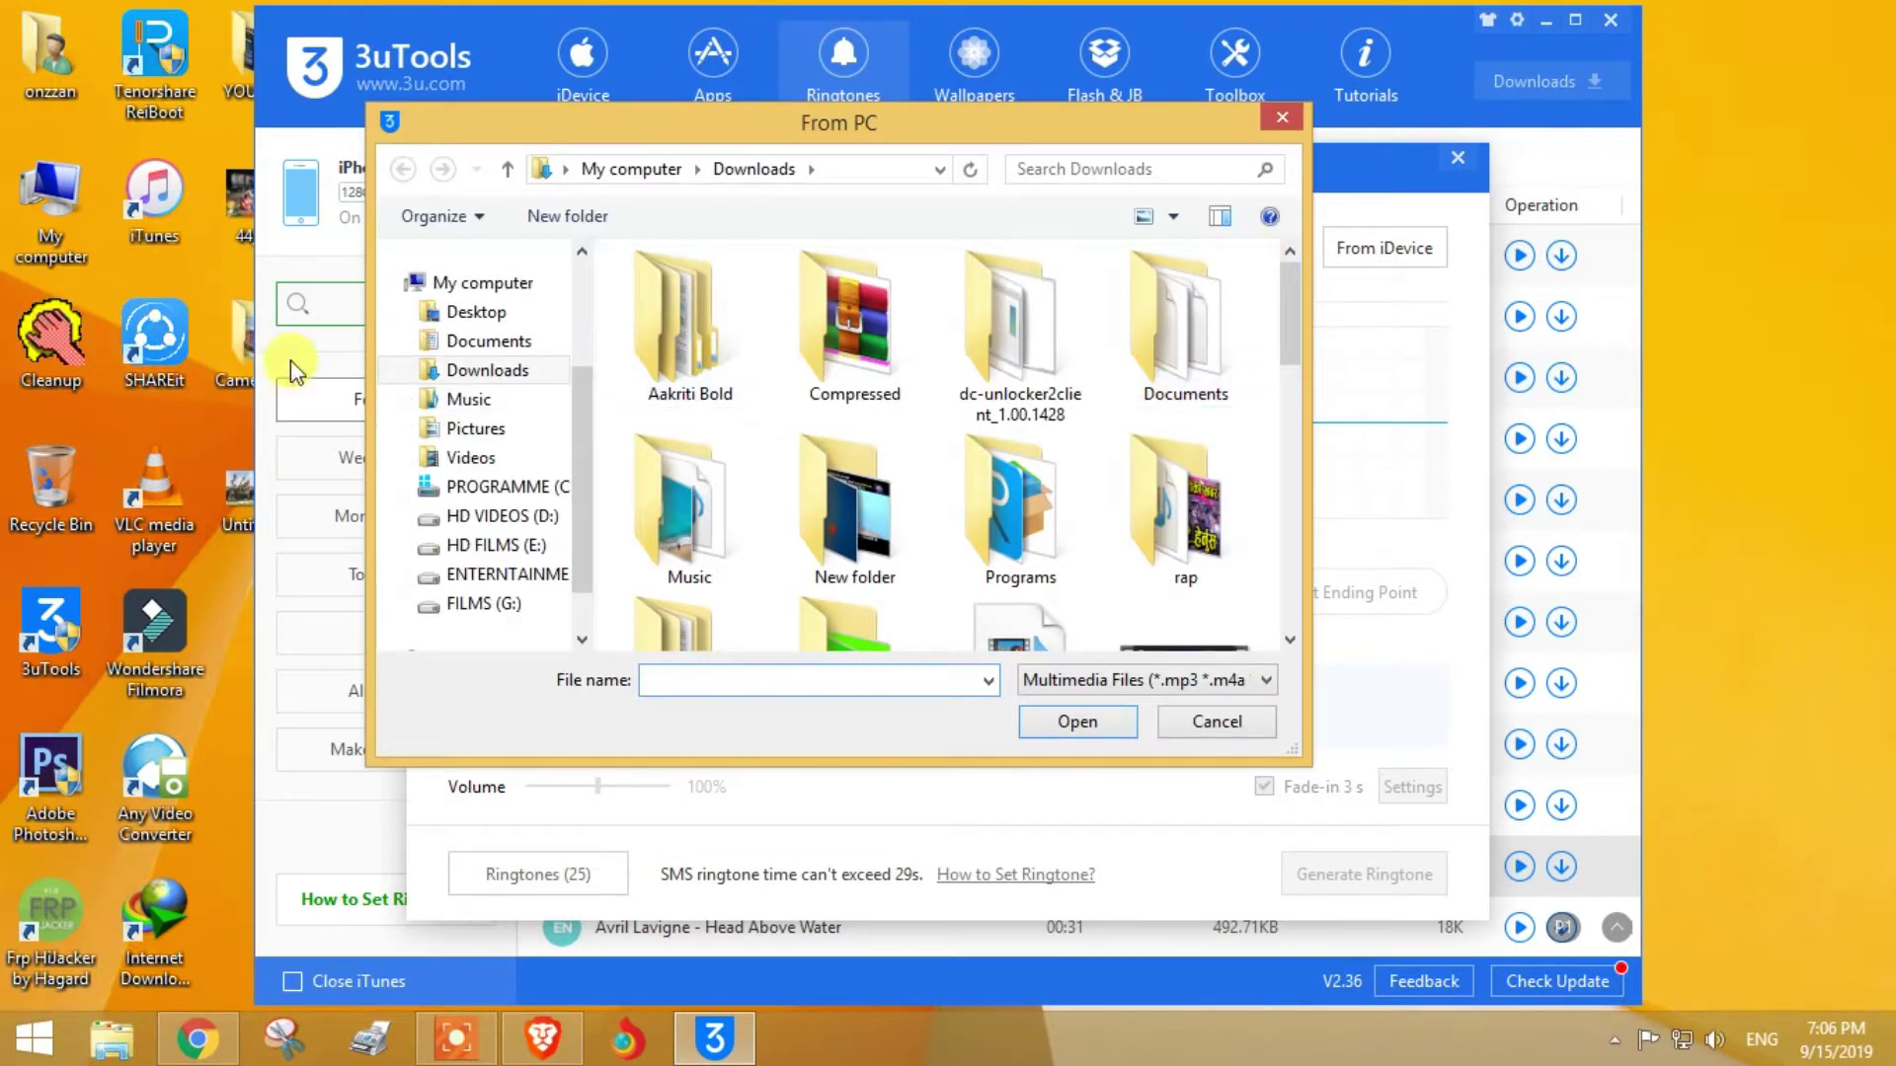
pyautogui.click(531, 378)
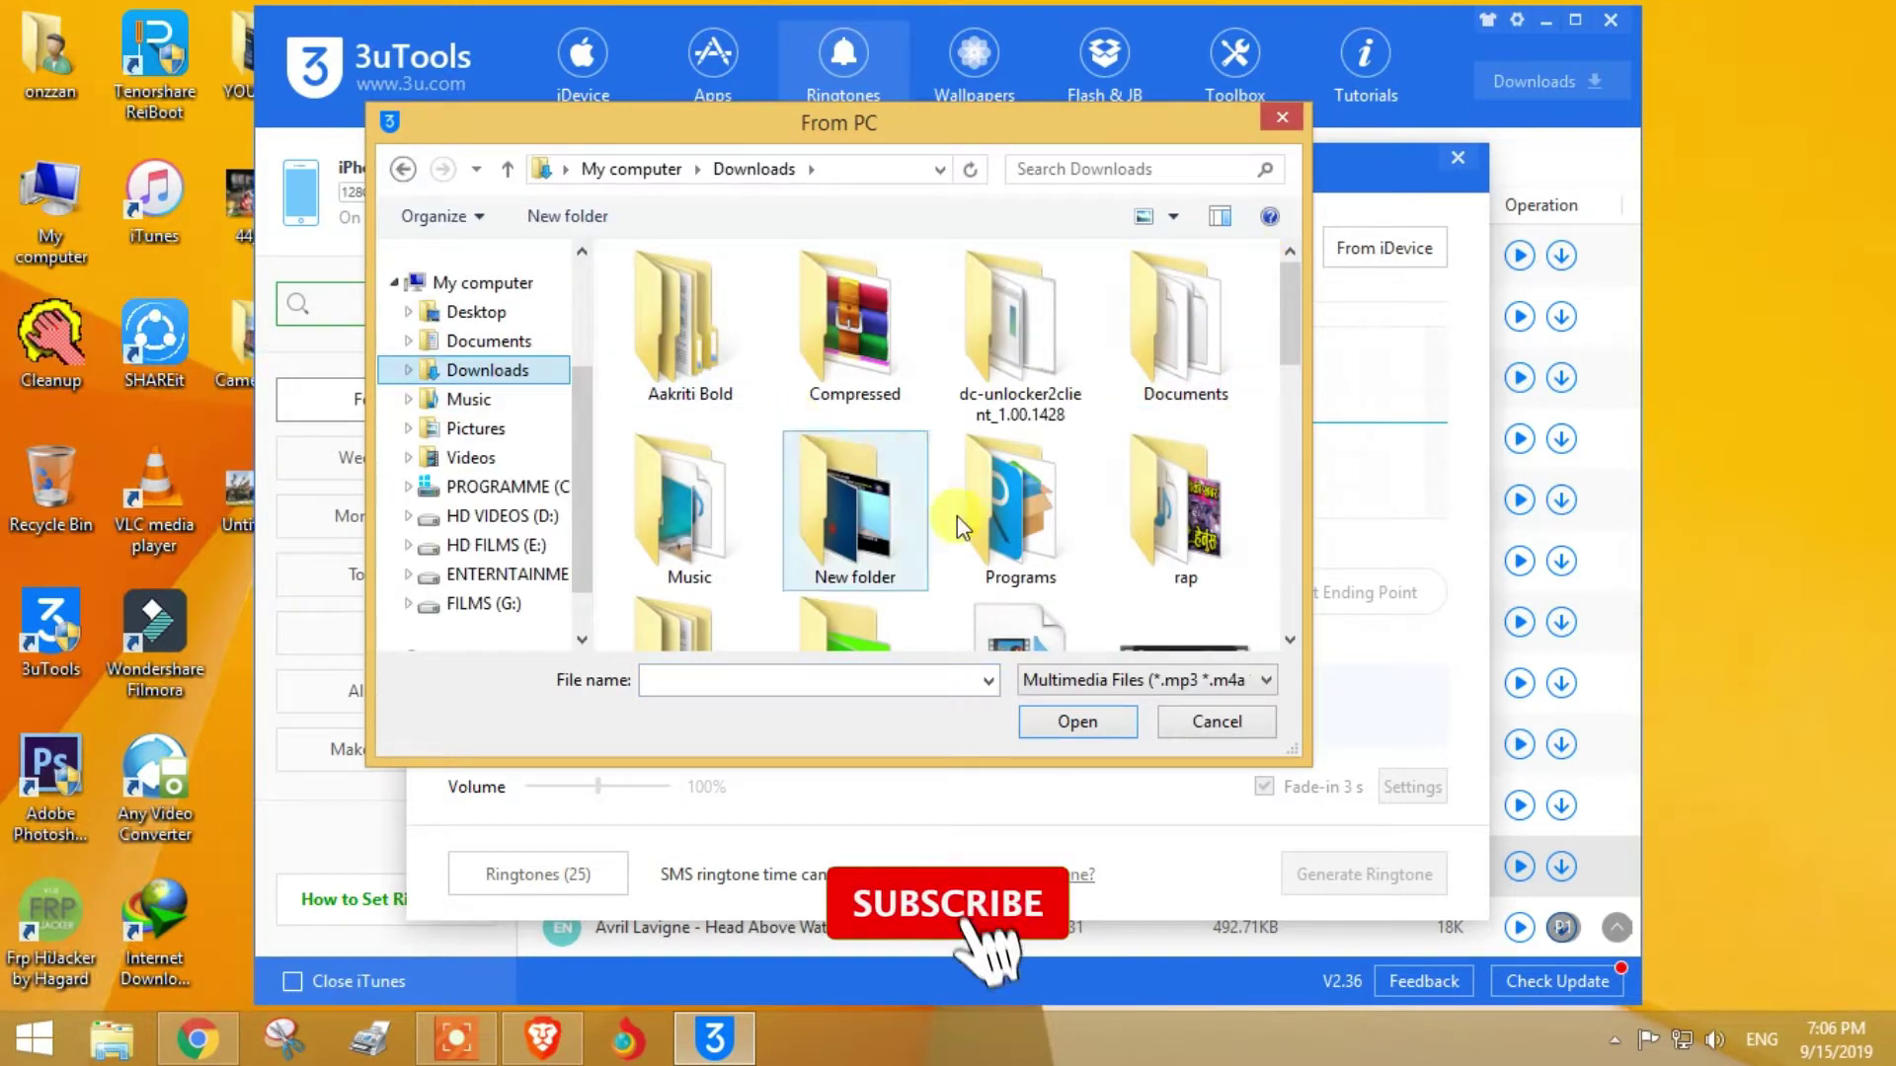
pyautogui.scroll(-3, 963, 529)
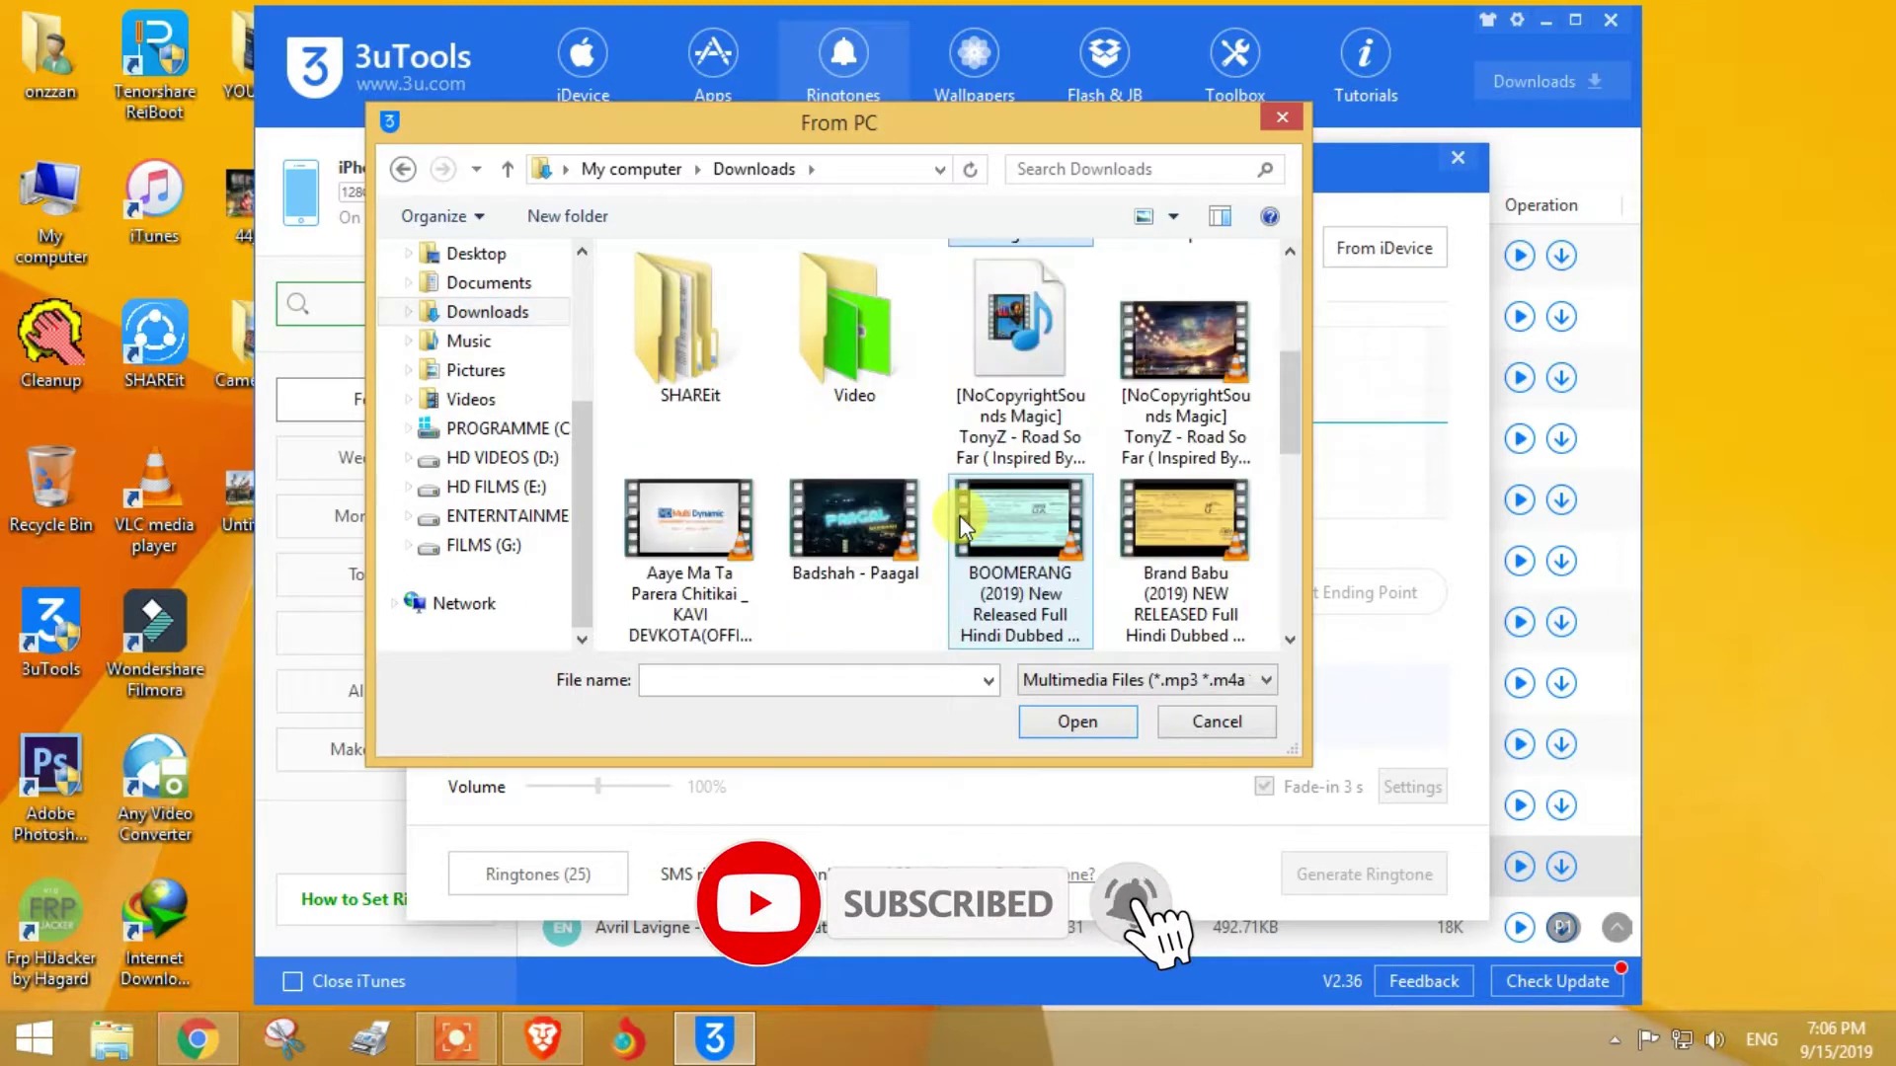
pyautogui.scroll(-4, 963, 529)
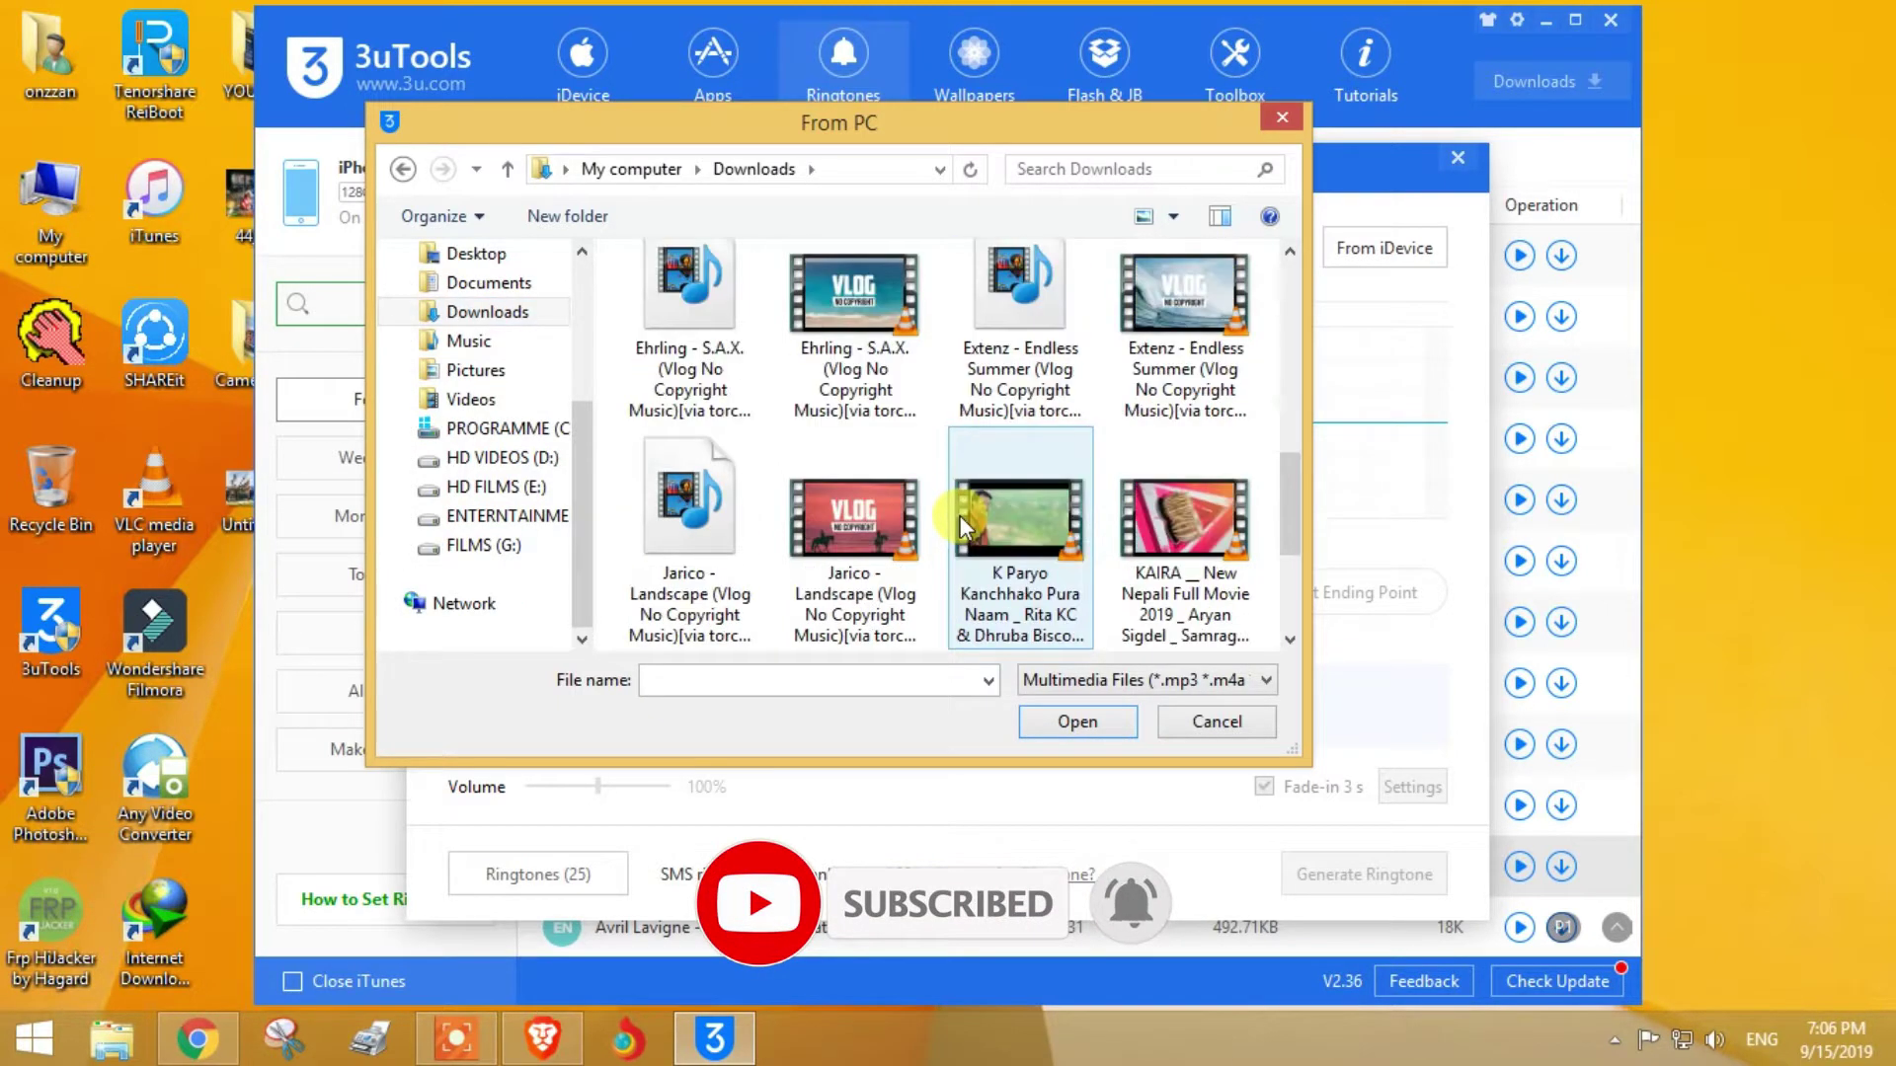
pyautogui.scroll(-3, 963, 526)
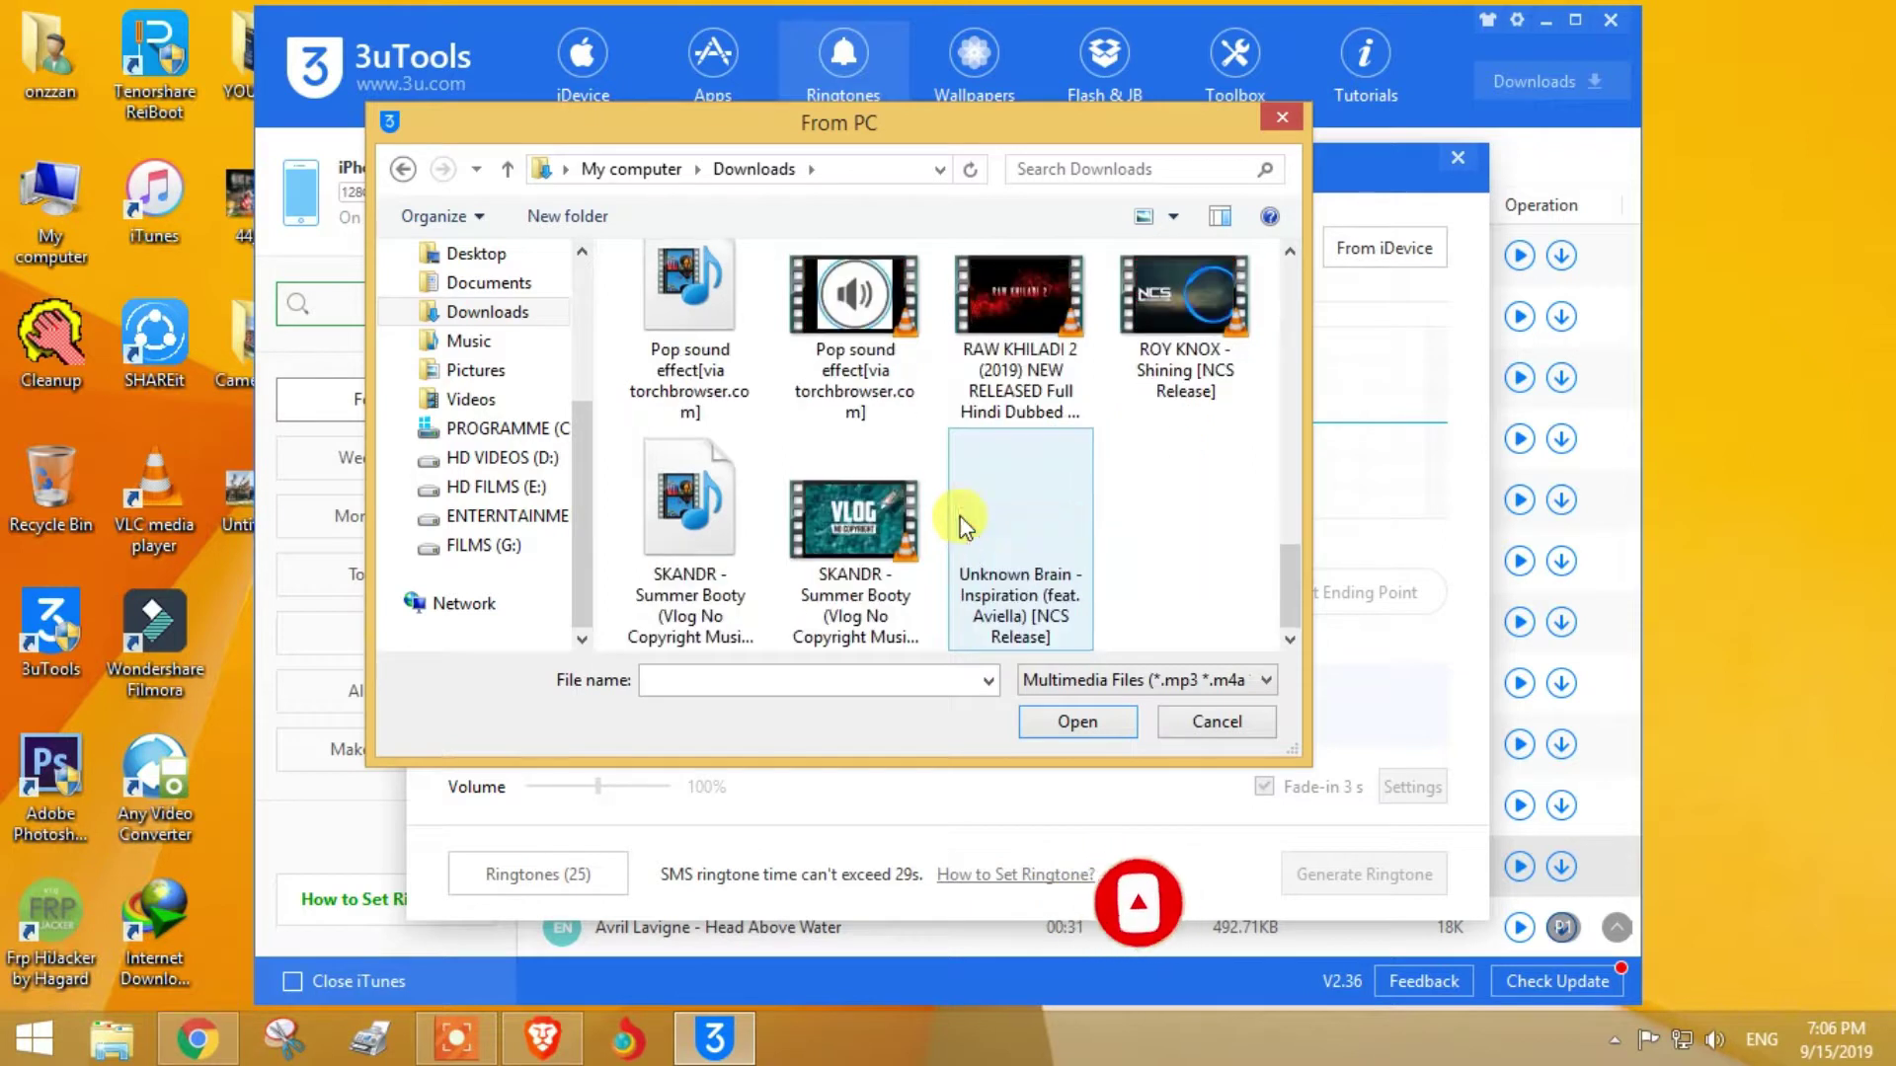
pyautogui.click(1209, 348)
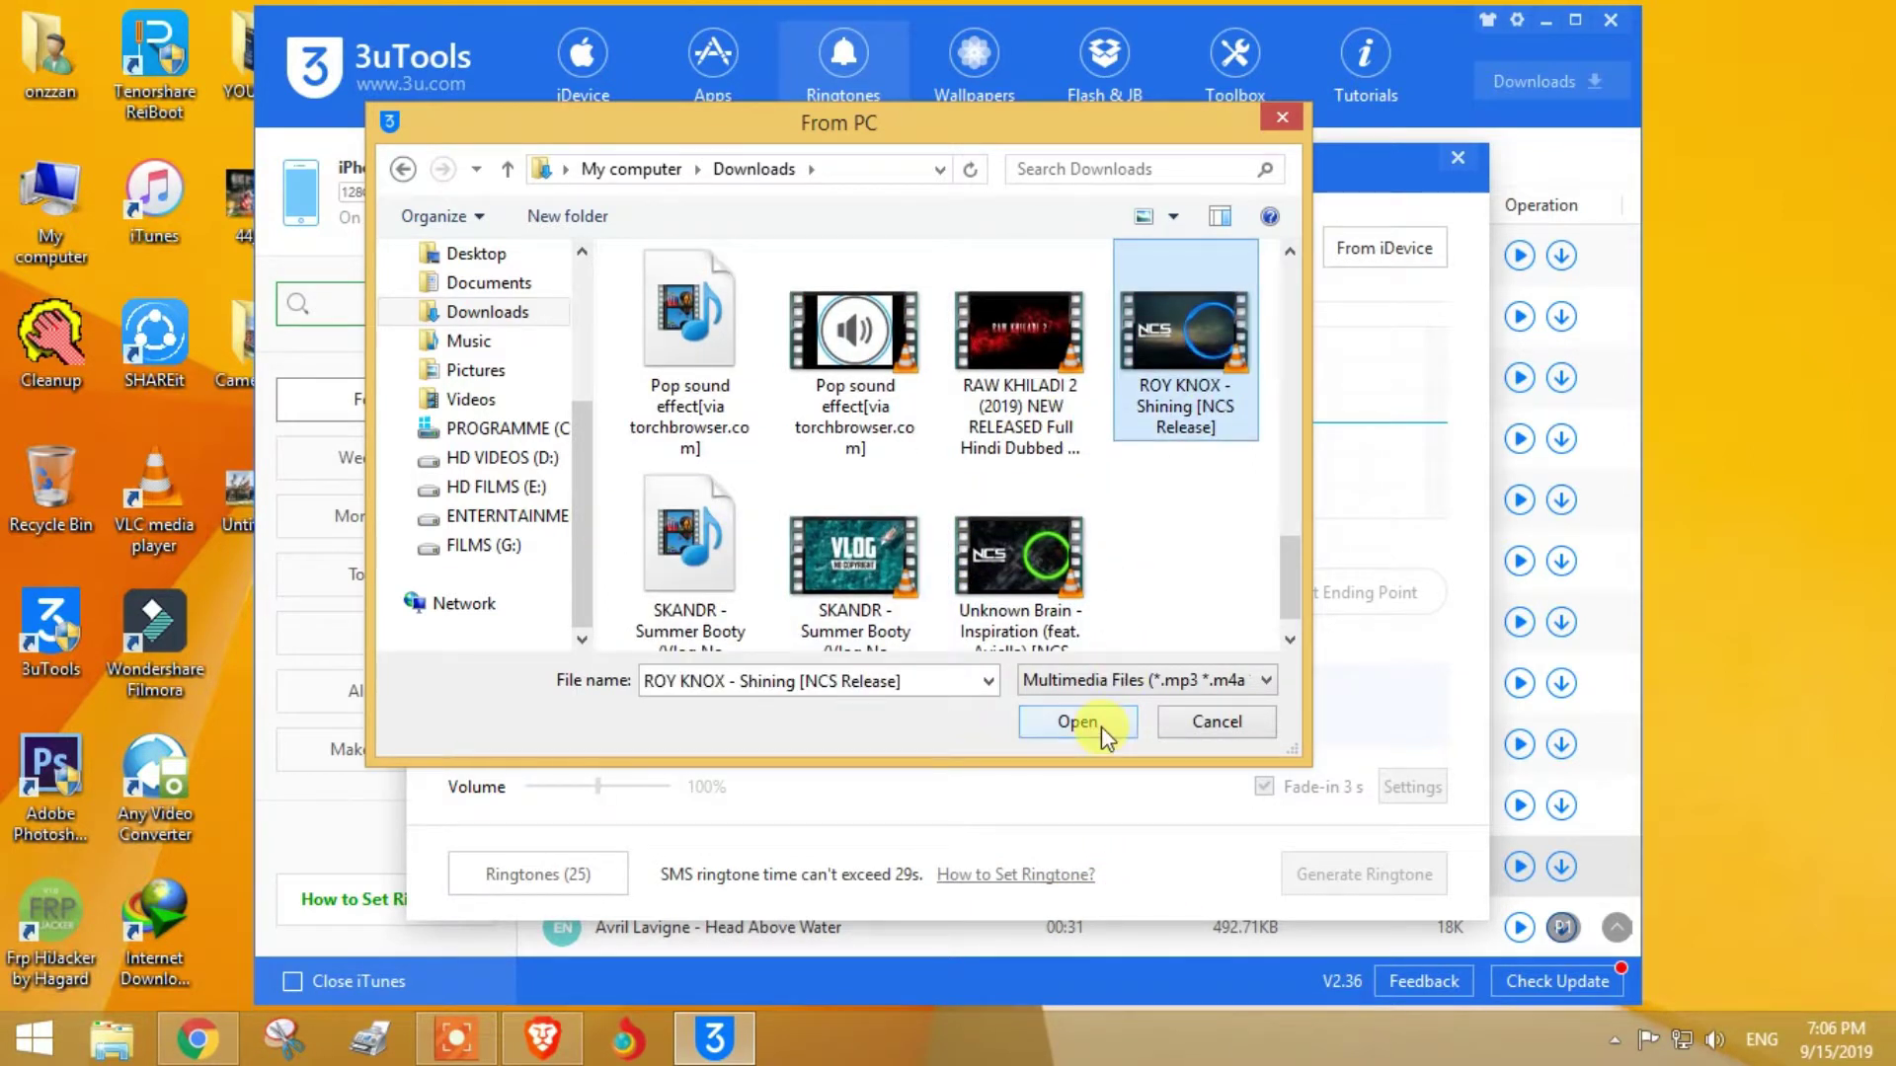
pyautogui.click(1100, 727)
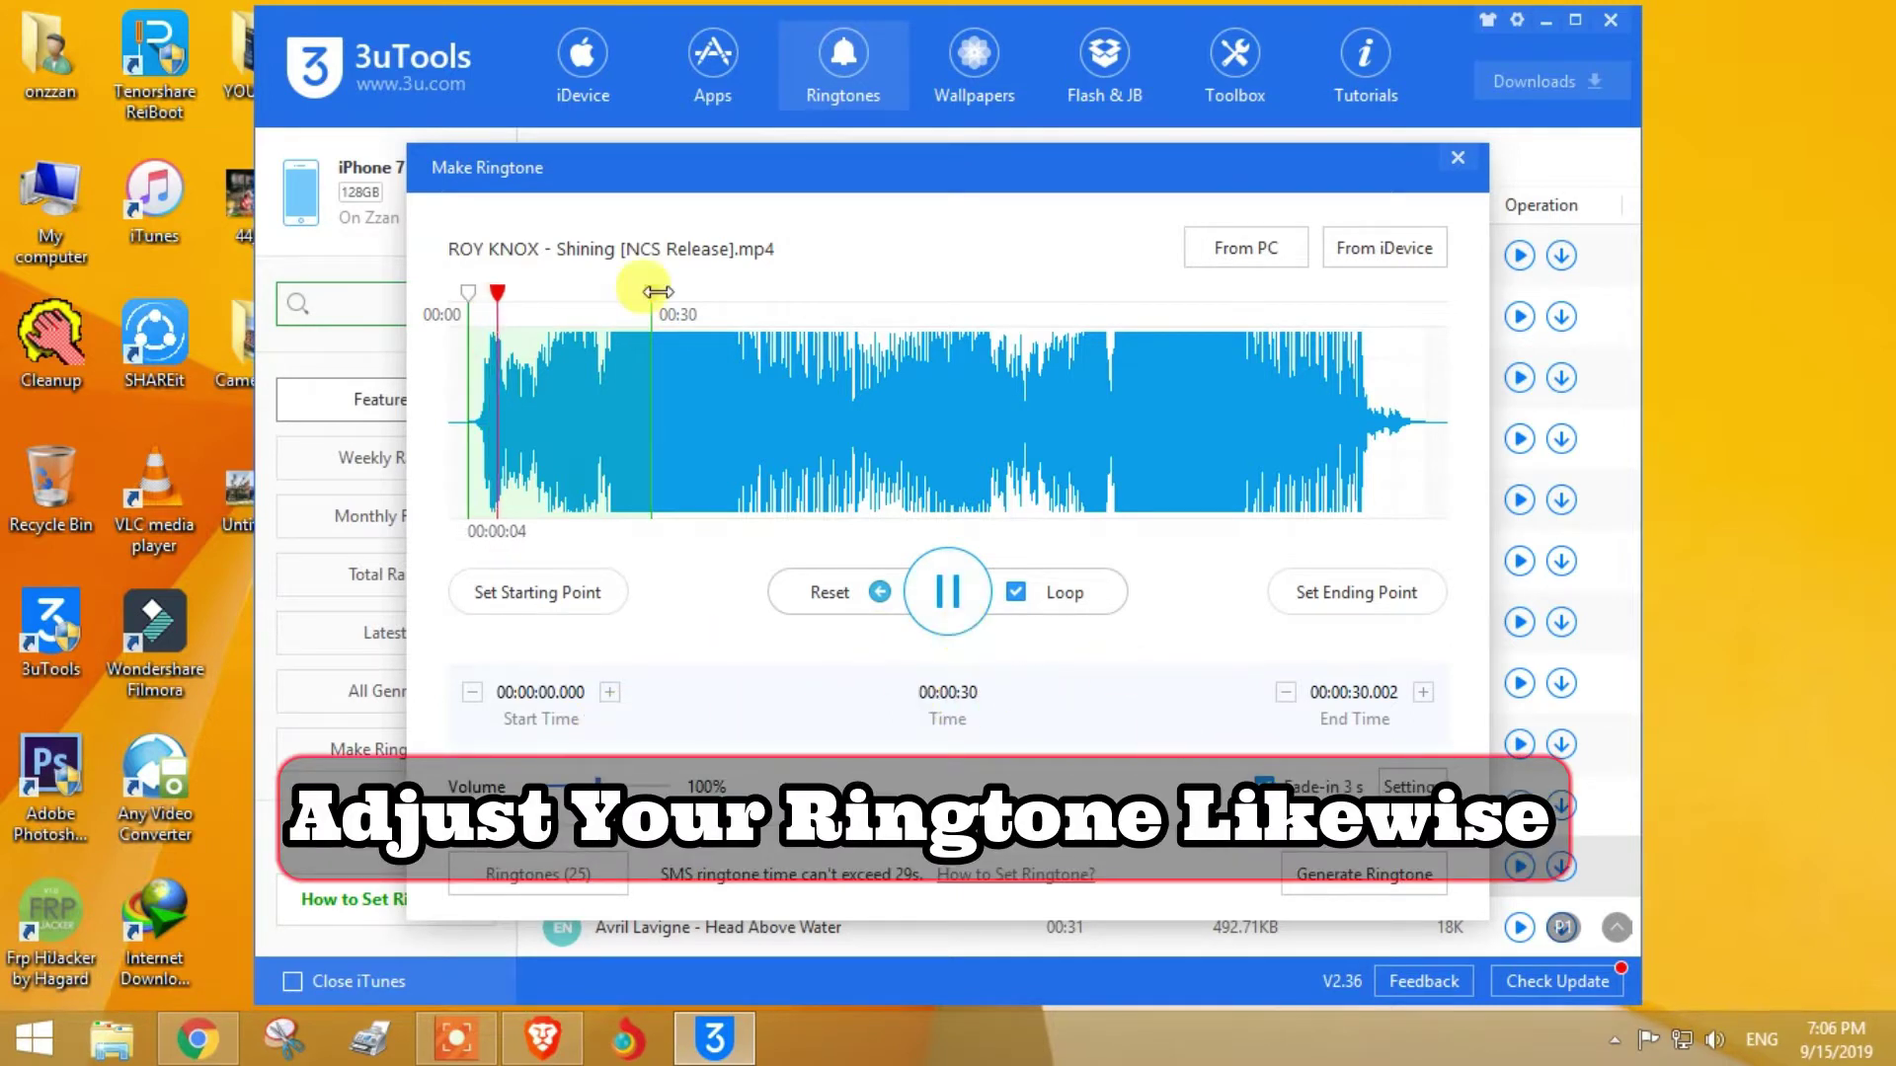
# - Extend the ringtone's end time to about 41 seconds and set its volume to 100% after trying louder levels
pyautogui.moveTo(651, 292); pyautogui.dragTo(719, 294)
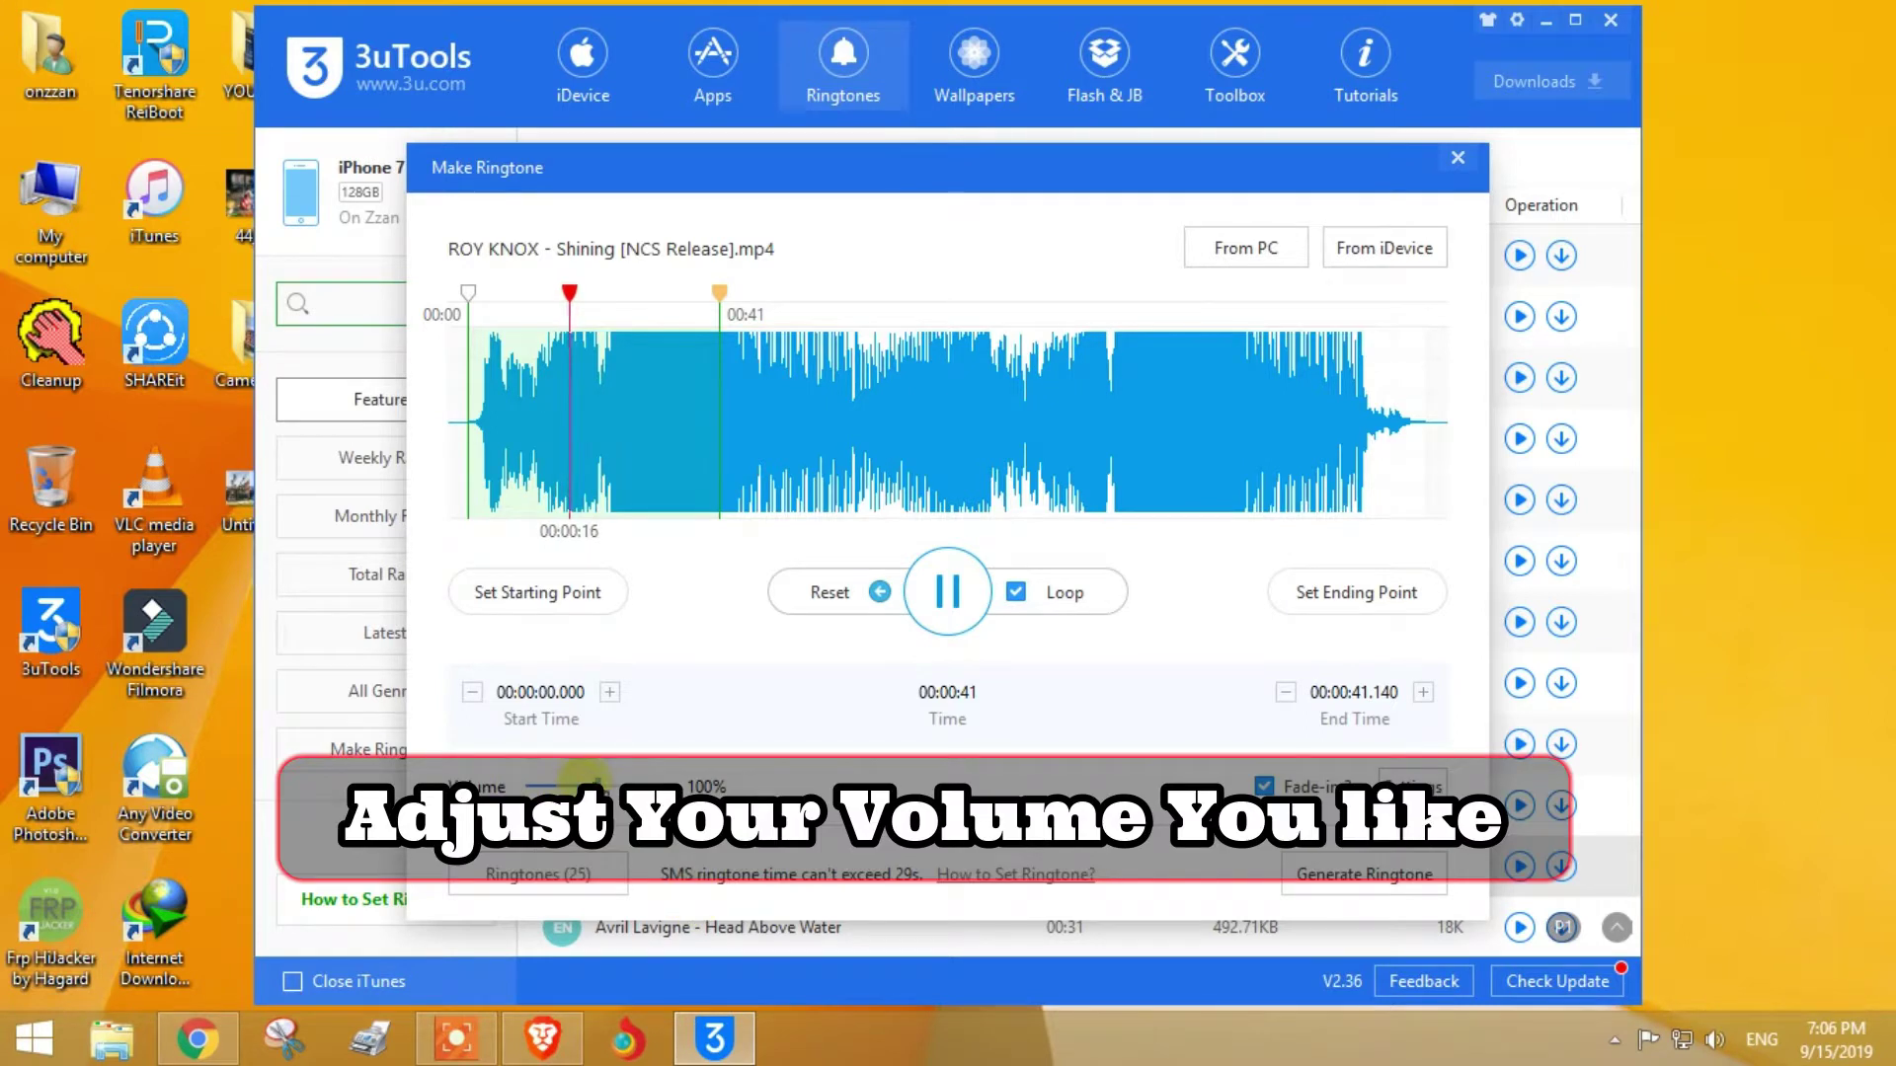
pyautogui.moveTo(598, 786); pyautogui.dragTo(691, 782)
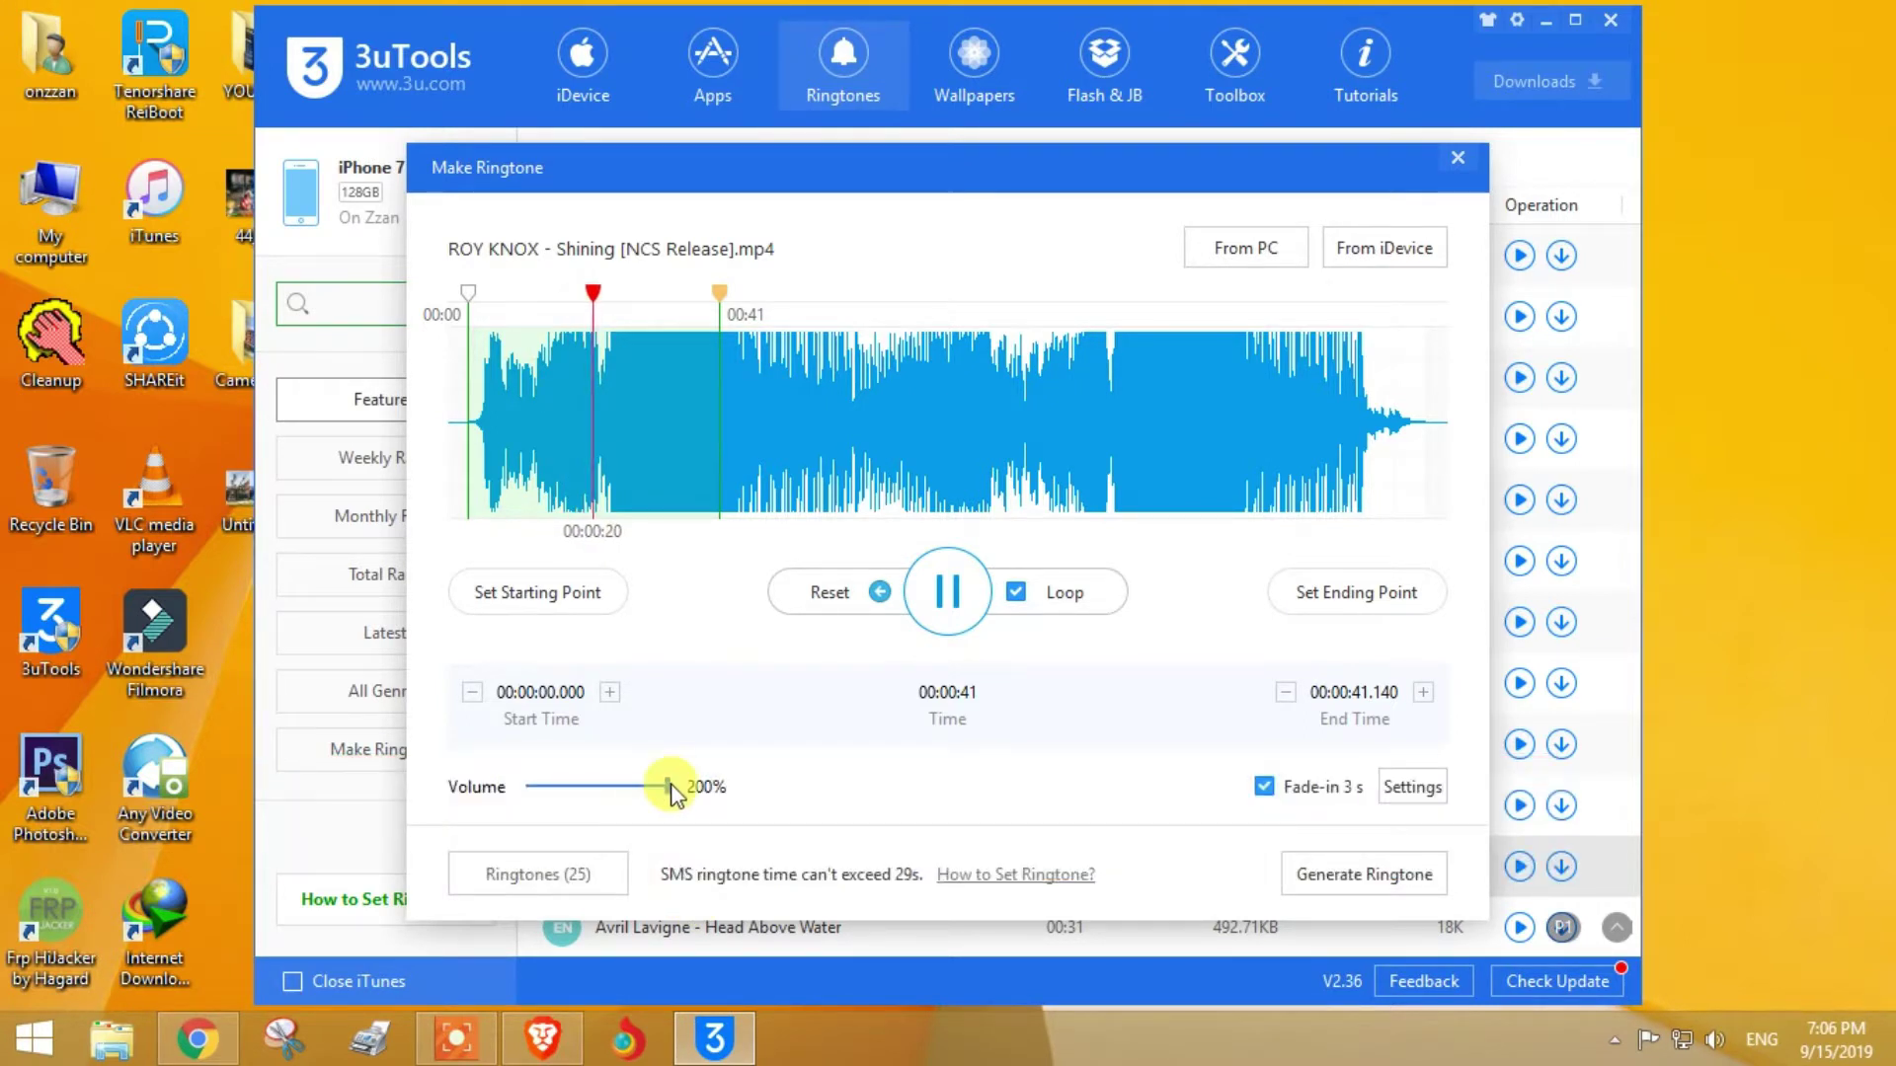
pyautogui.moveTo(664, 787); pyautogui.dragTo(603, 787)
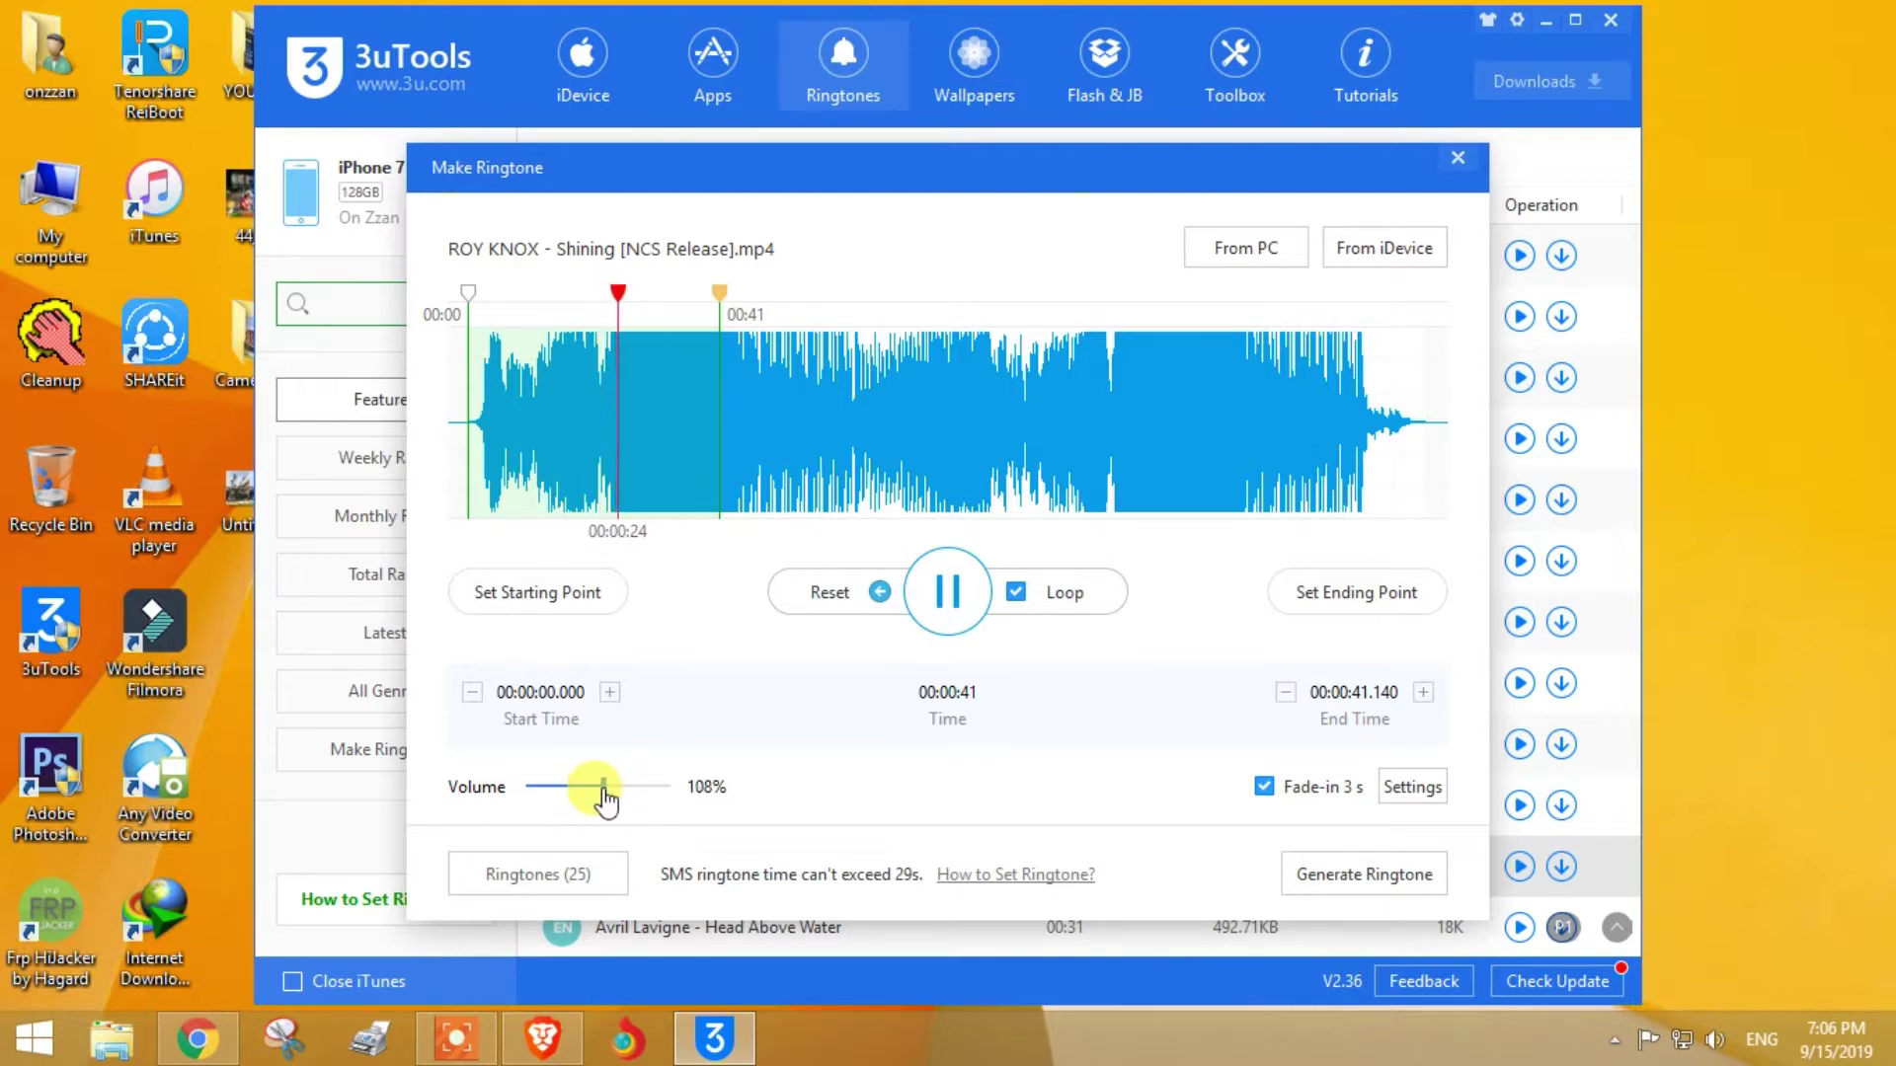
pyautogui.click(598, 787)
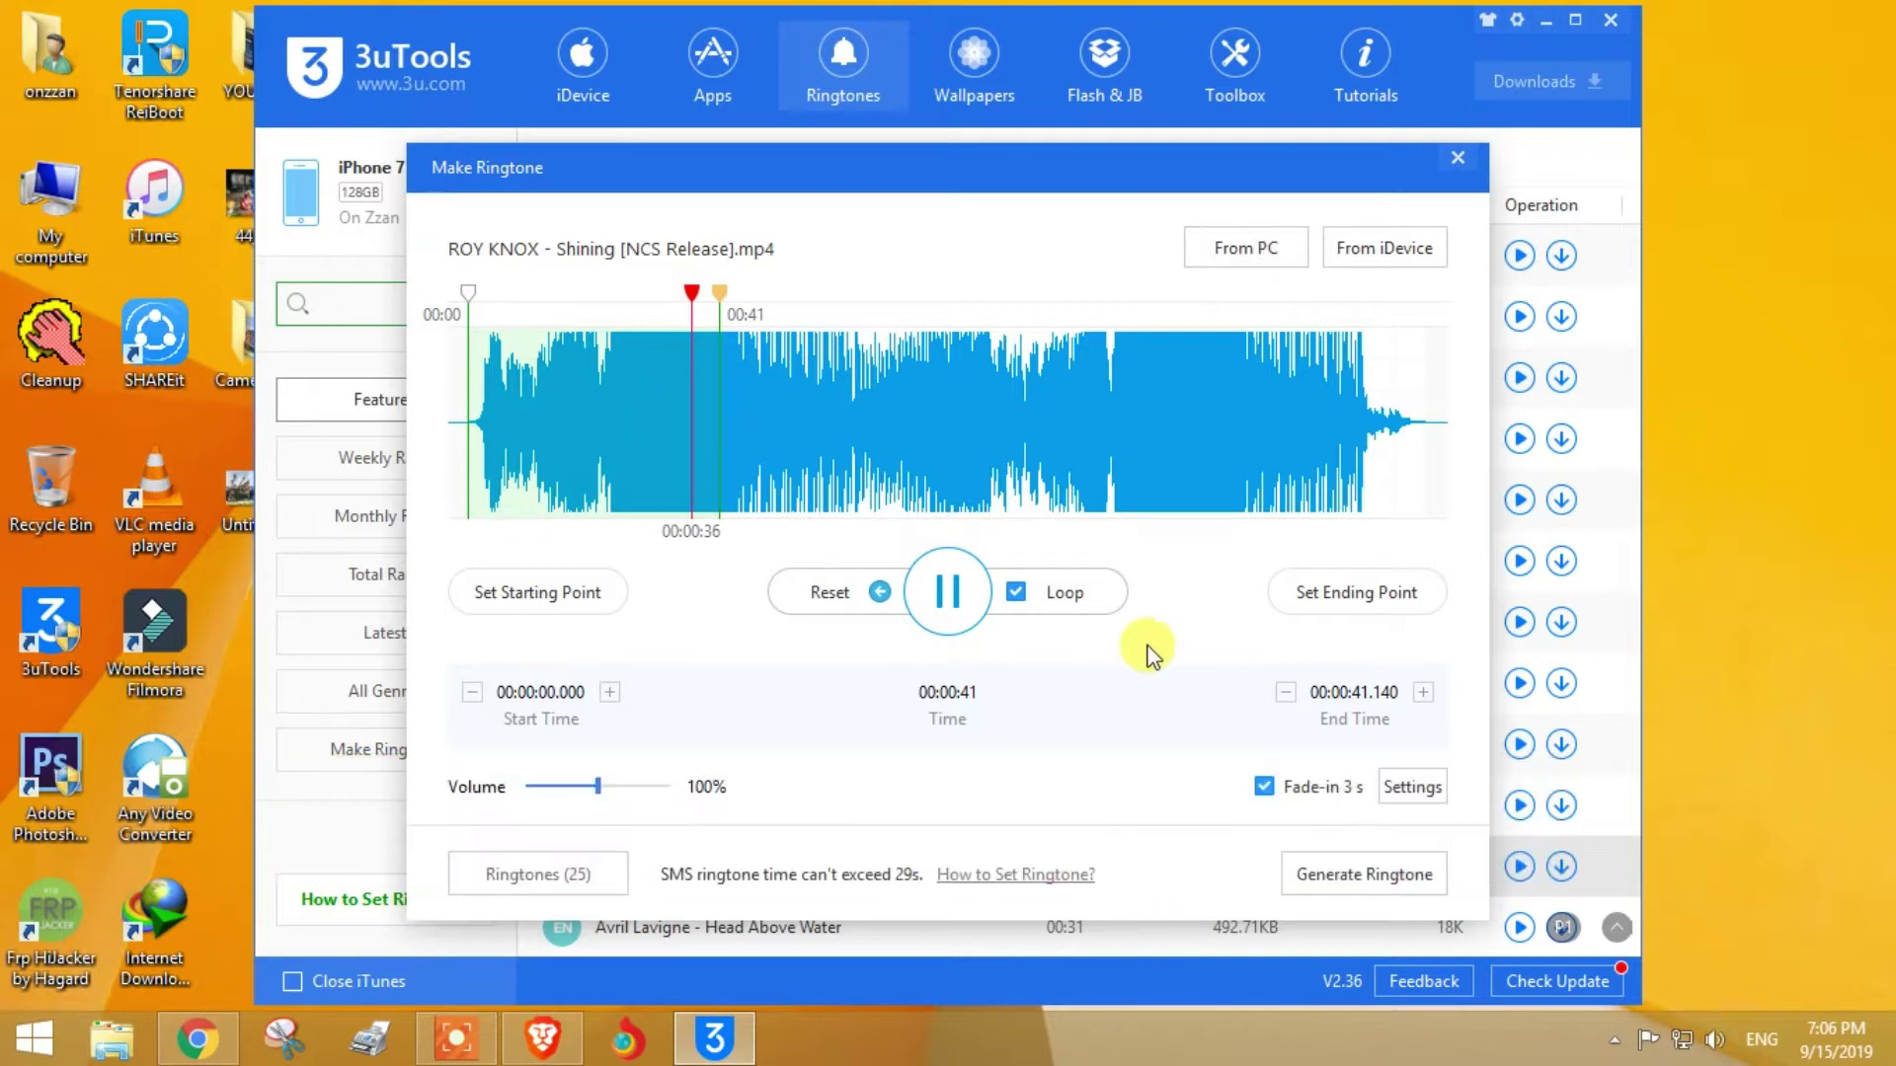
# - Generate the ringtone under the name ROY KNOX - Shining [NCS Release] and import it to the connected iPhone
pyautogui.click(1327, 879)
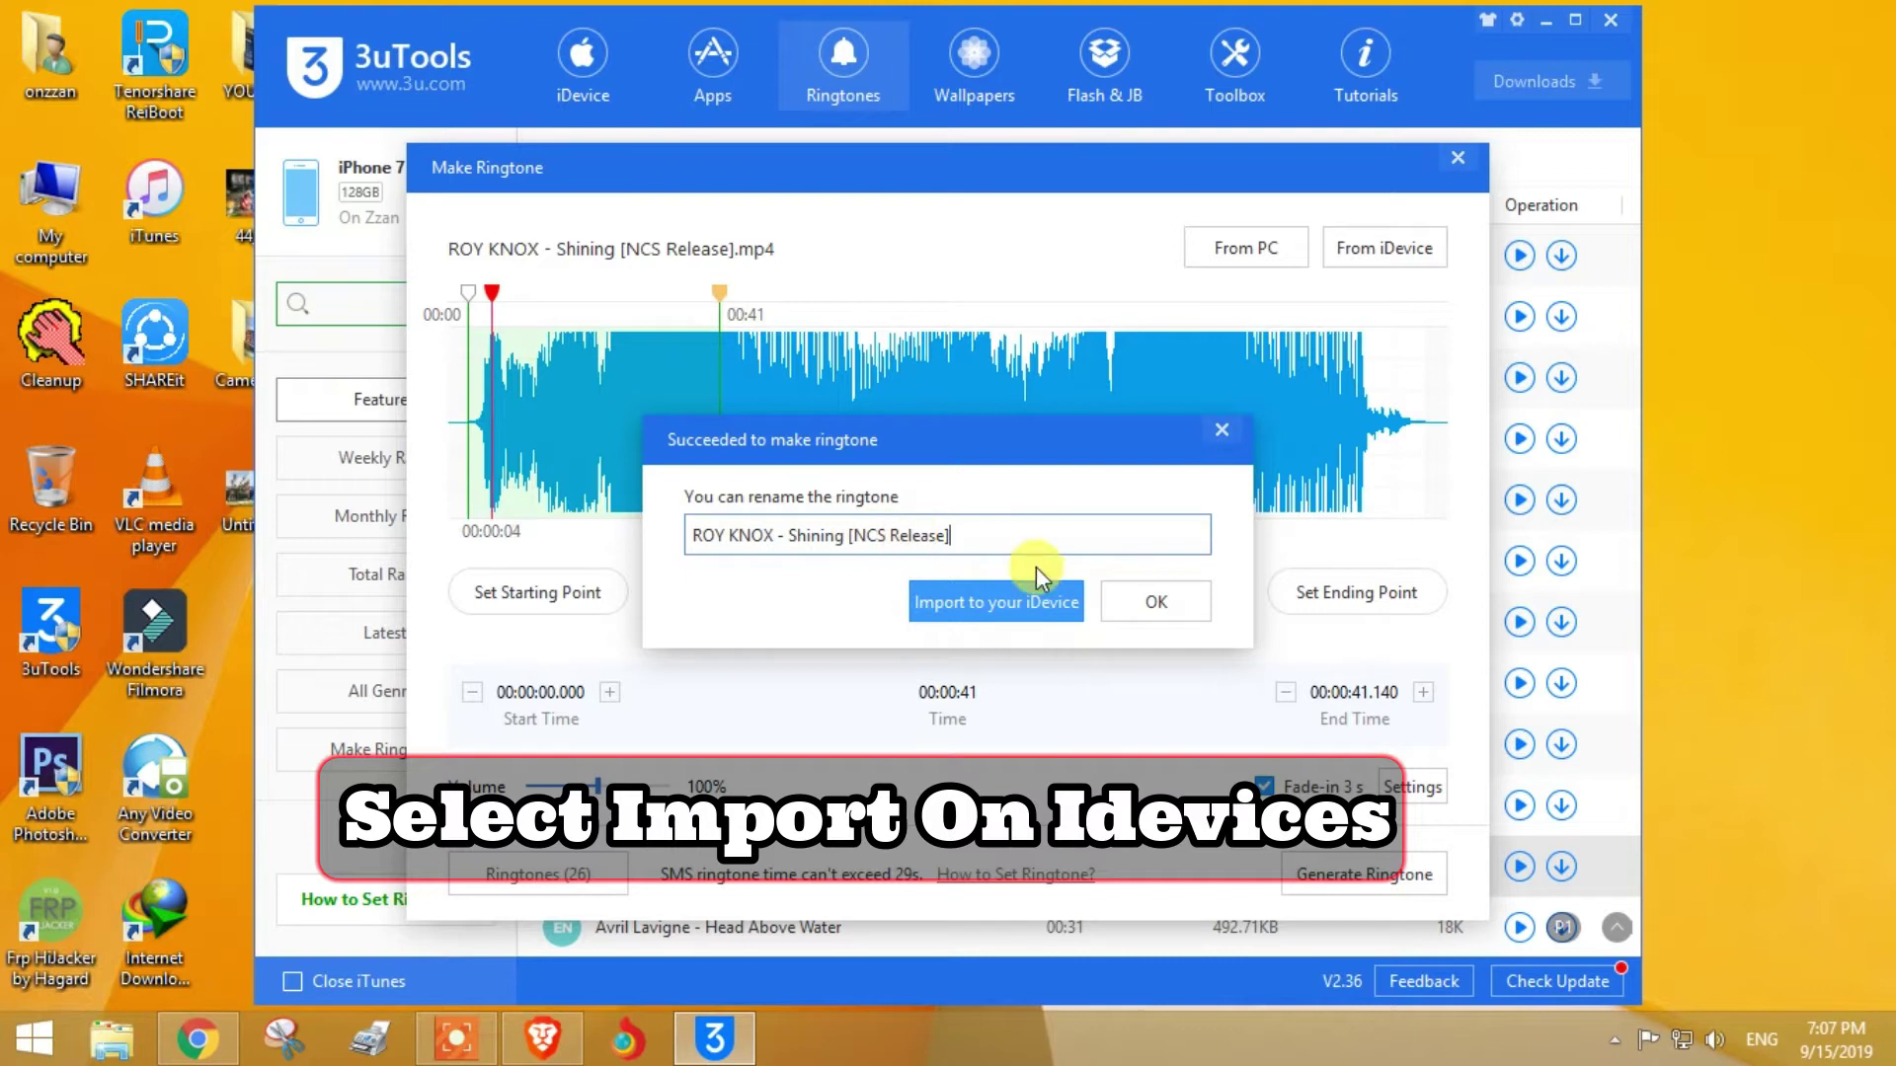
pyautogui.click(1050, 604)
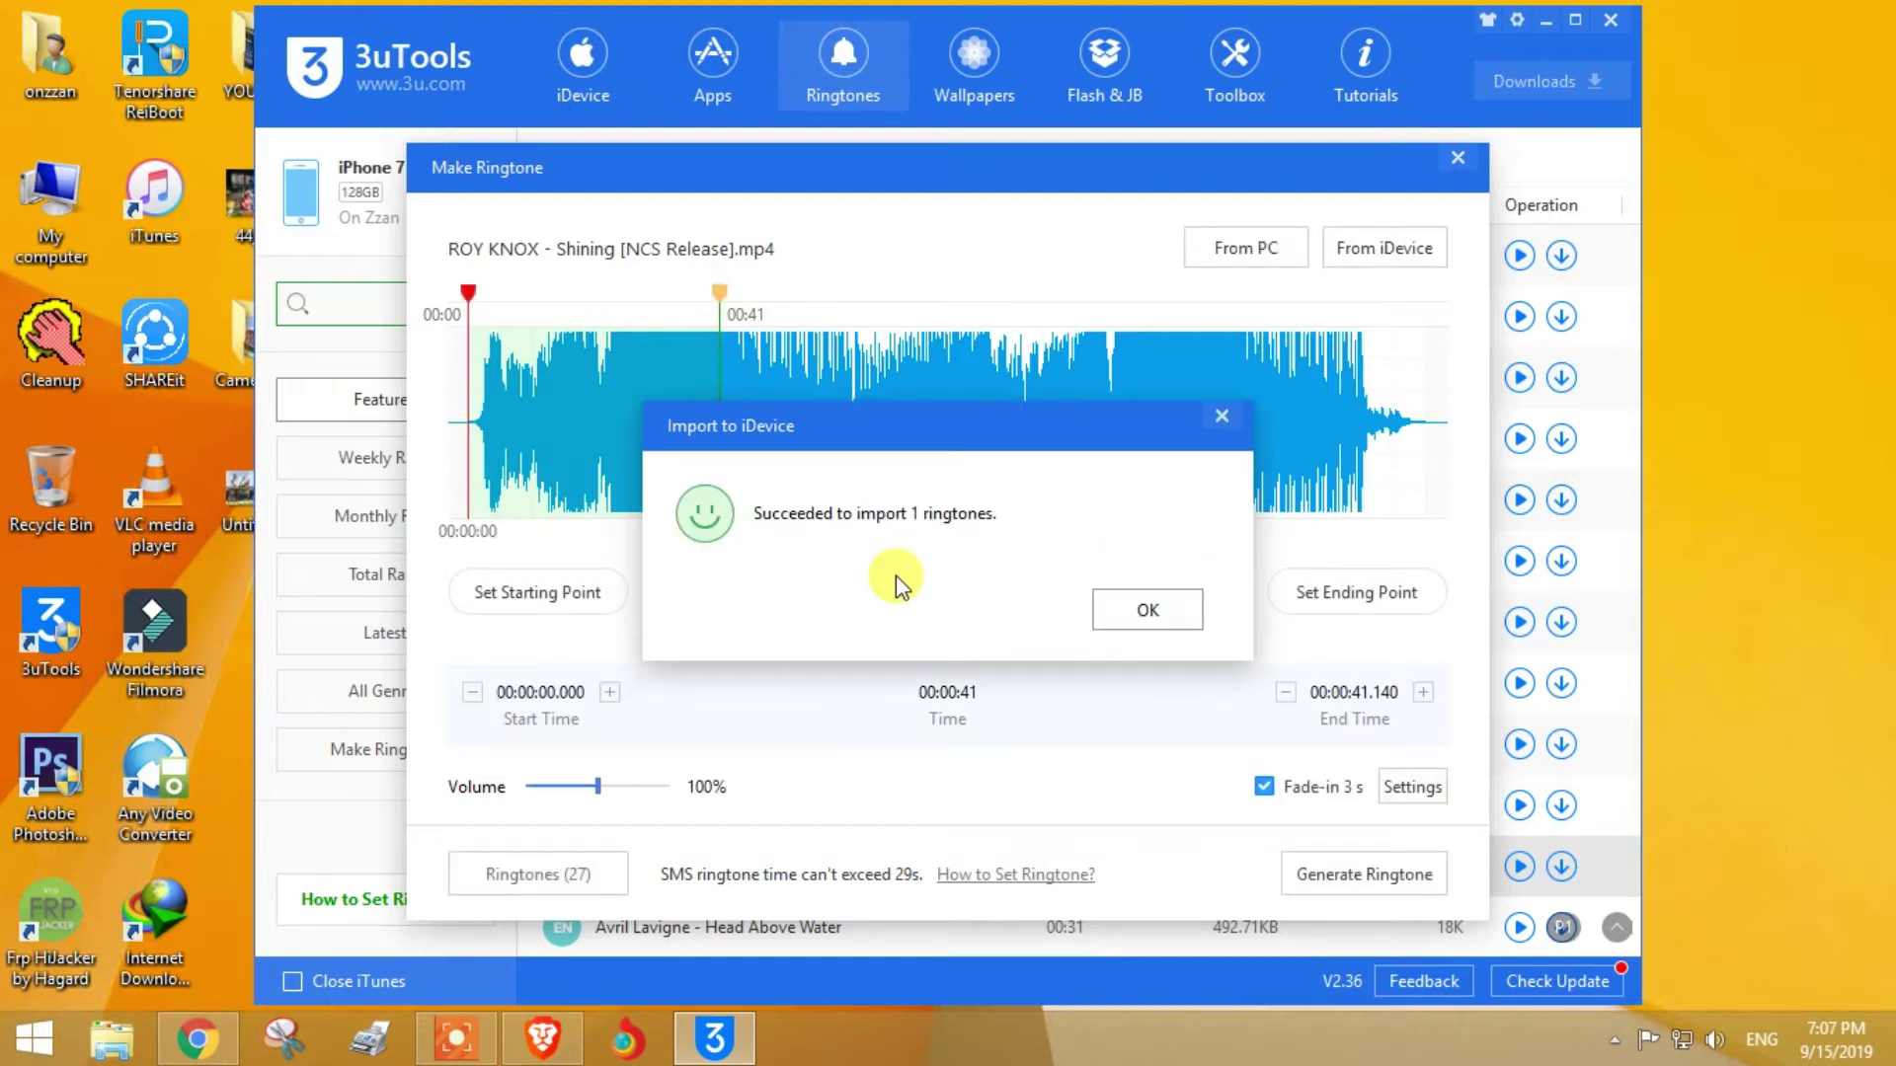
pyautogui.click(1161, 618)
pyautogui.click(950, 591)
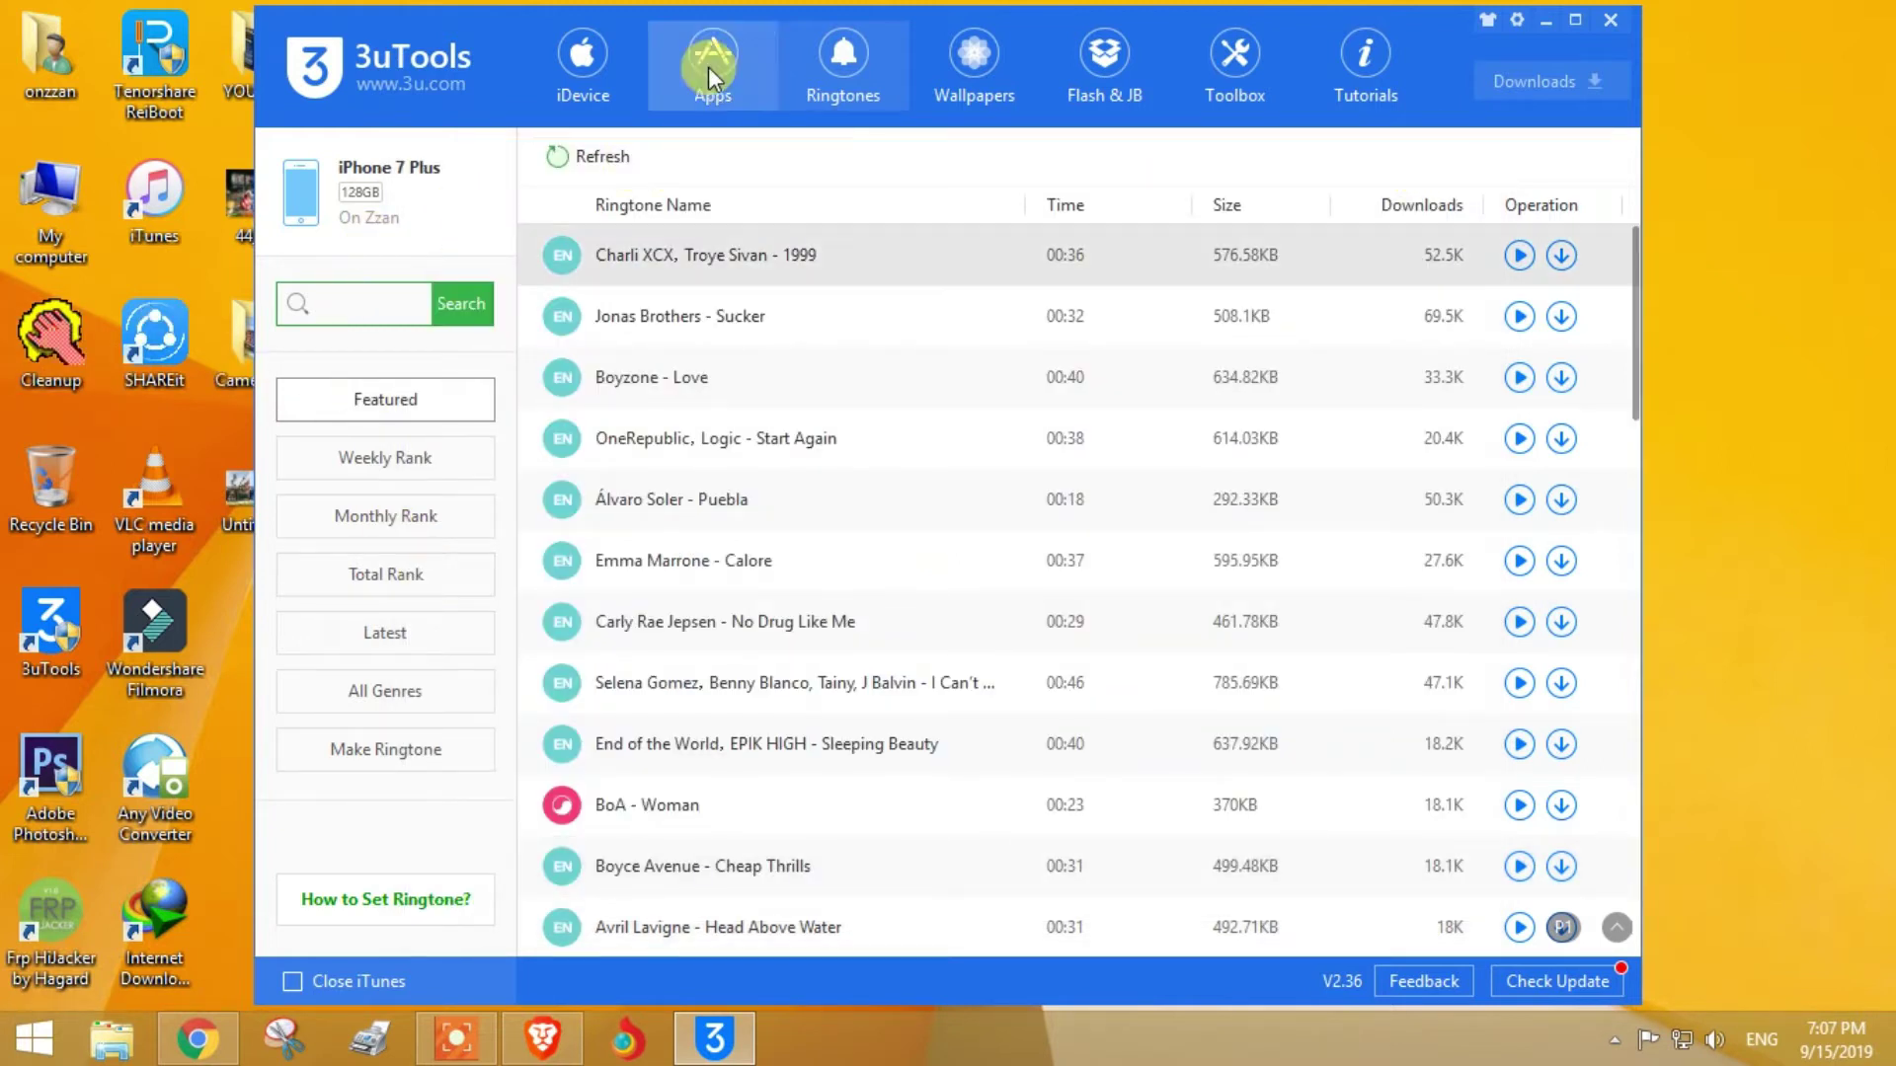
# - Check the connected iPhone's ringtone list for the imported tone, and minimize the 3uTools window
pyautogui.click(622, 56)
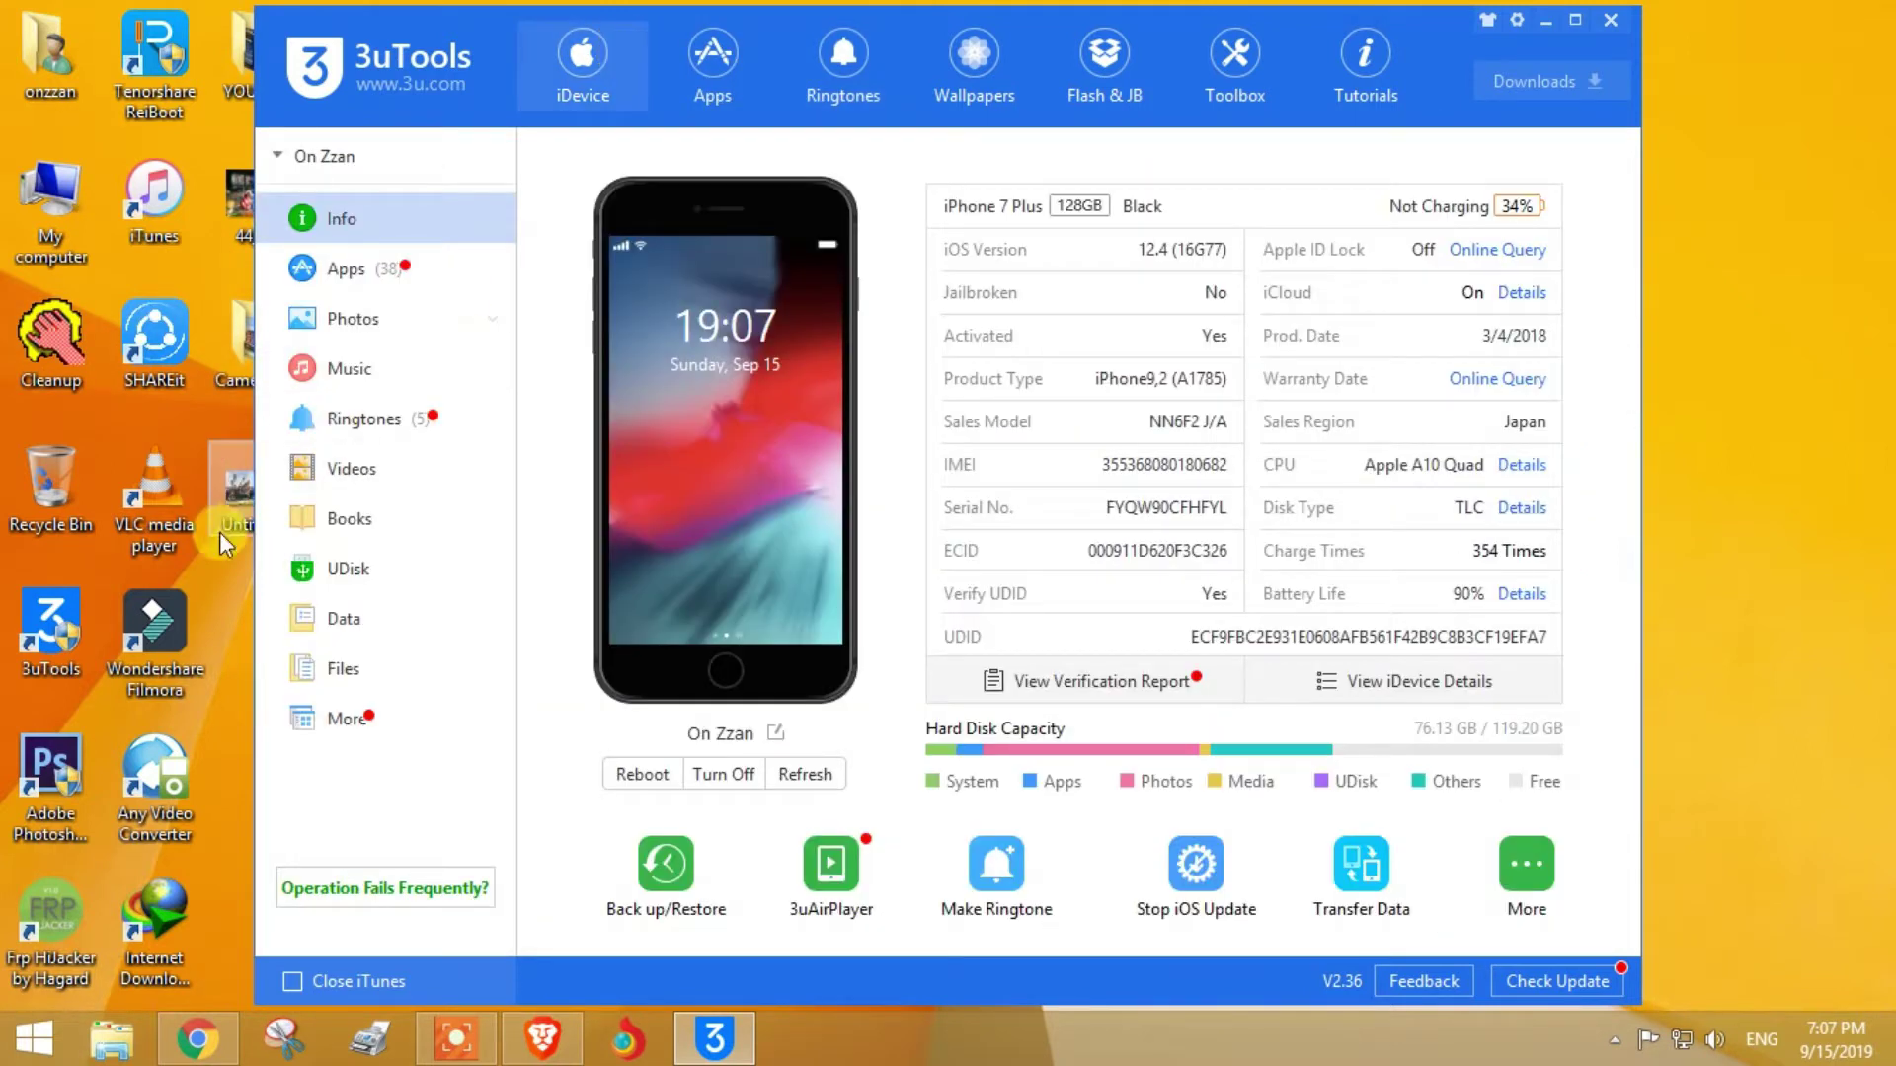
pyautogui.click(423, 421)
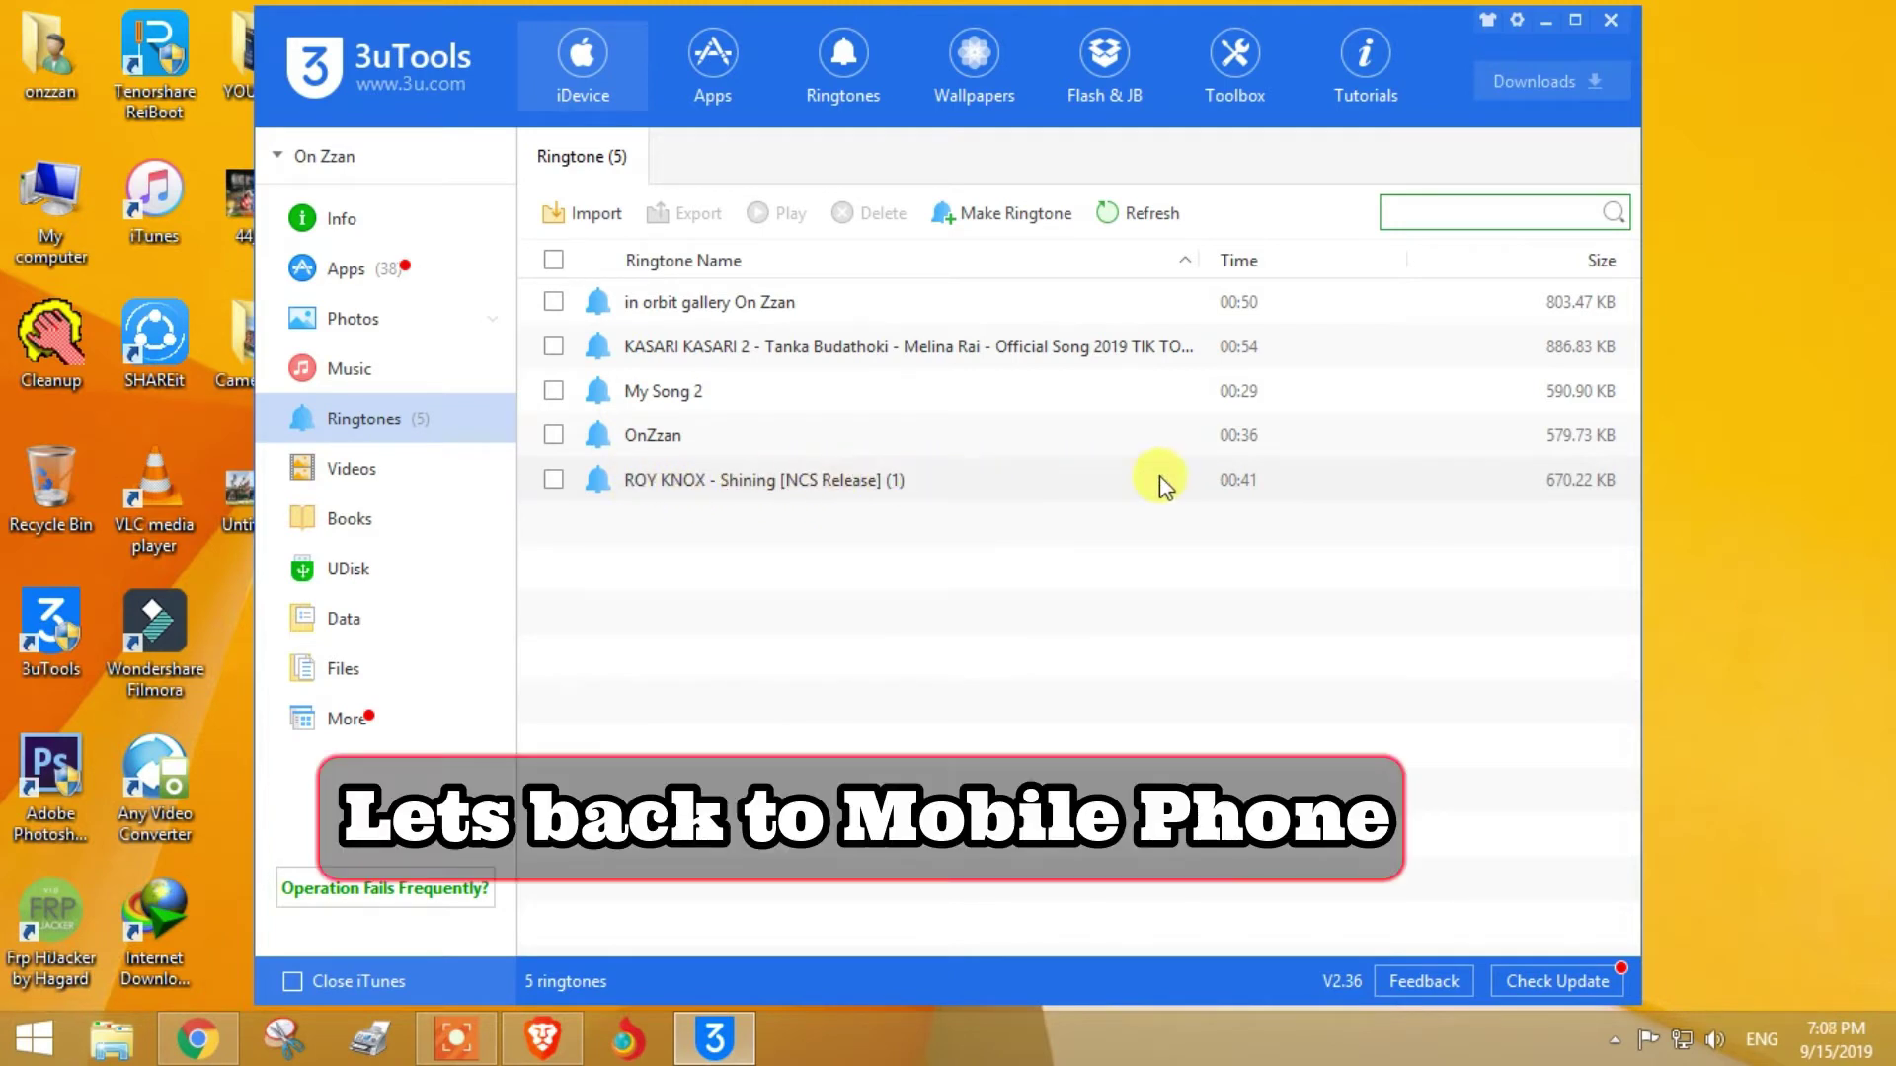
pyautogui.click(1546, 21)
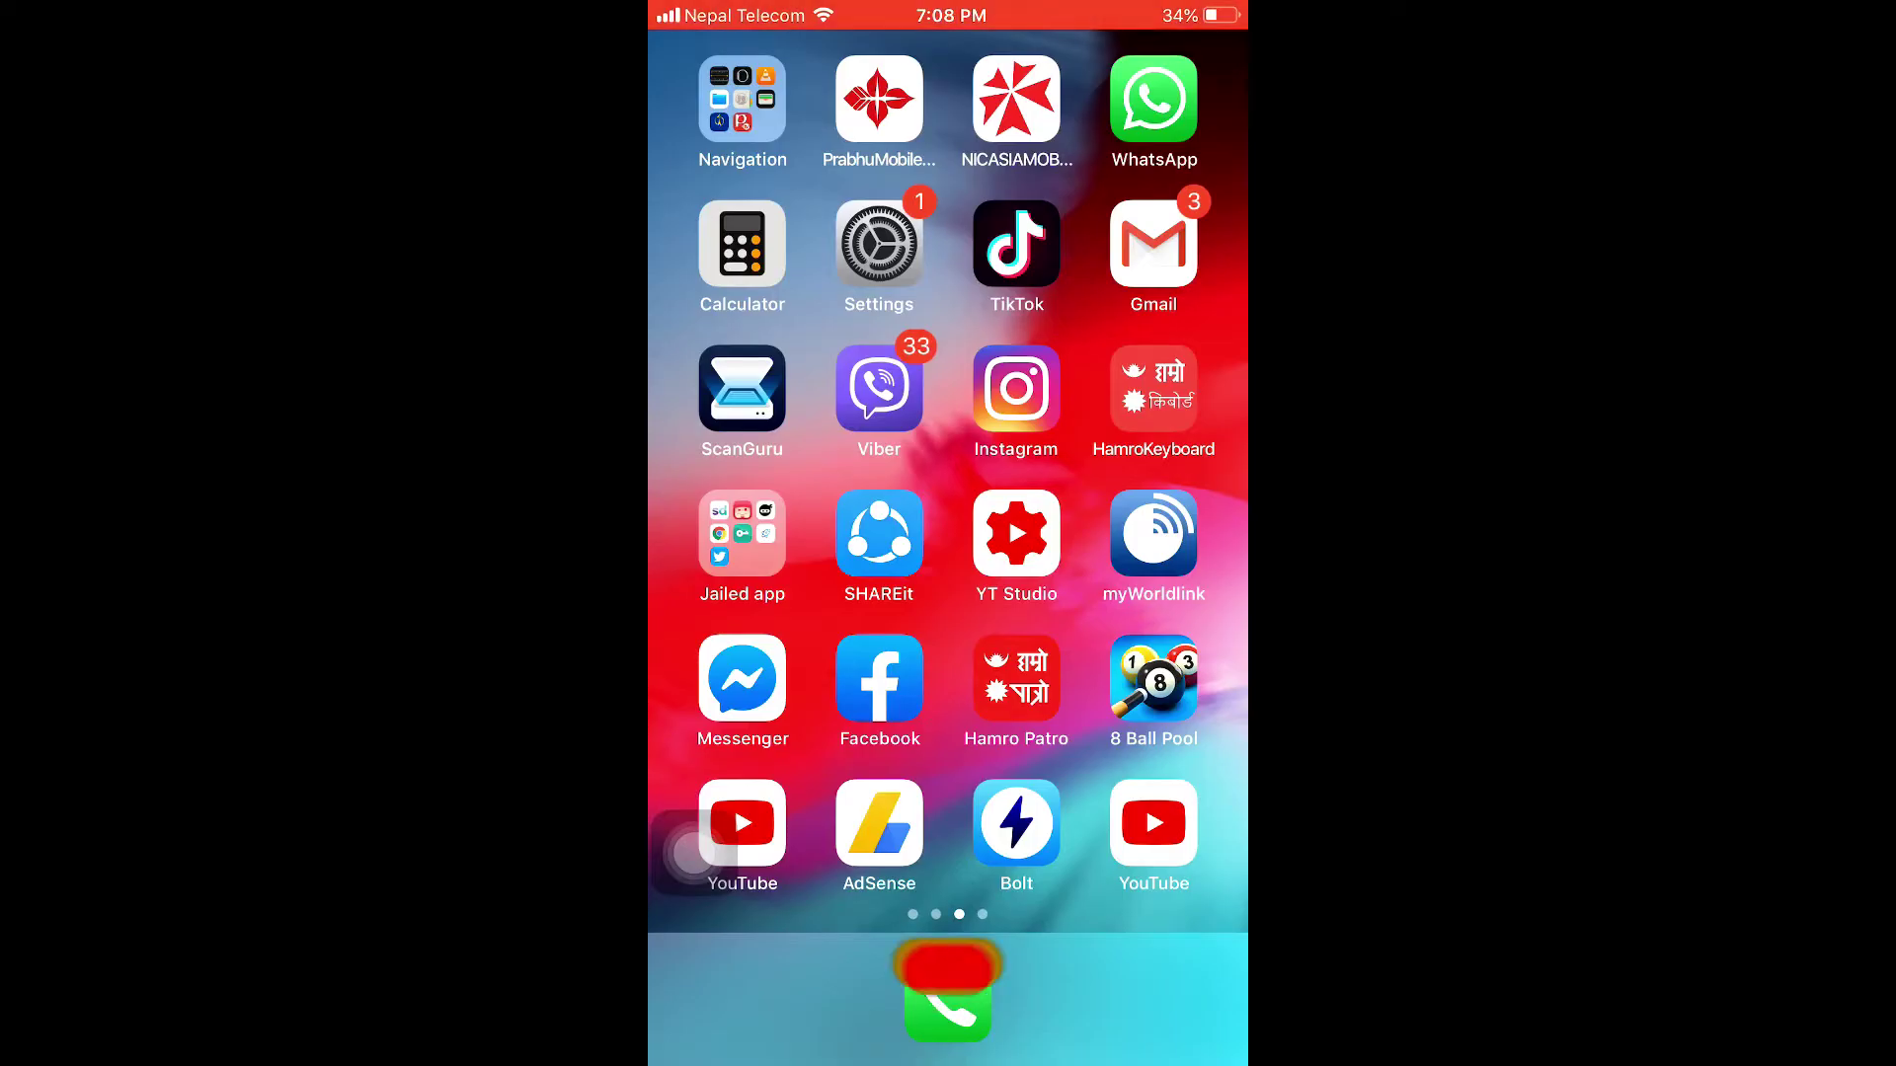
# - In the iPhone's Settings, choose ROY KNOX - Shining [NCS Release] (1) as the ringtone under Sounds & Haptics
pyautogui.click(878, 244)
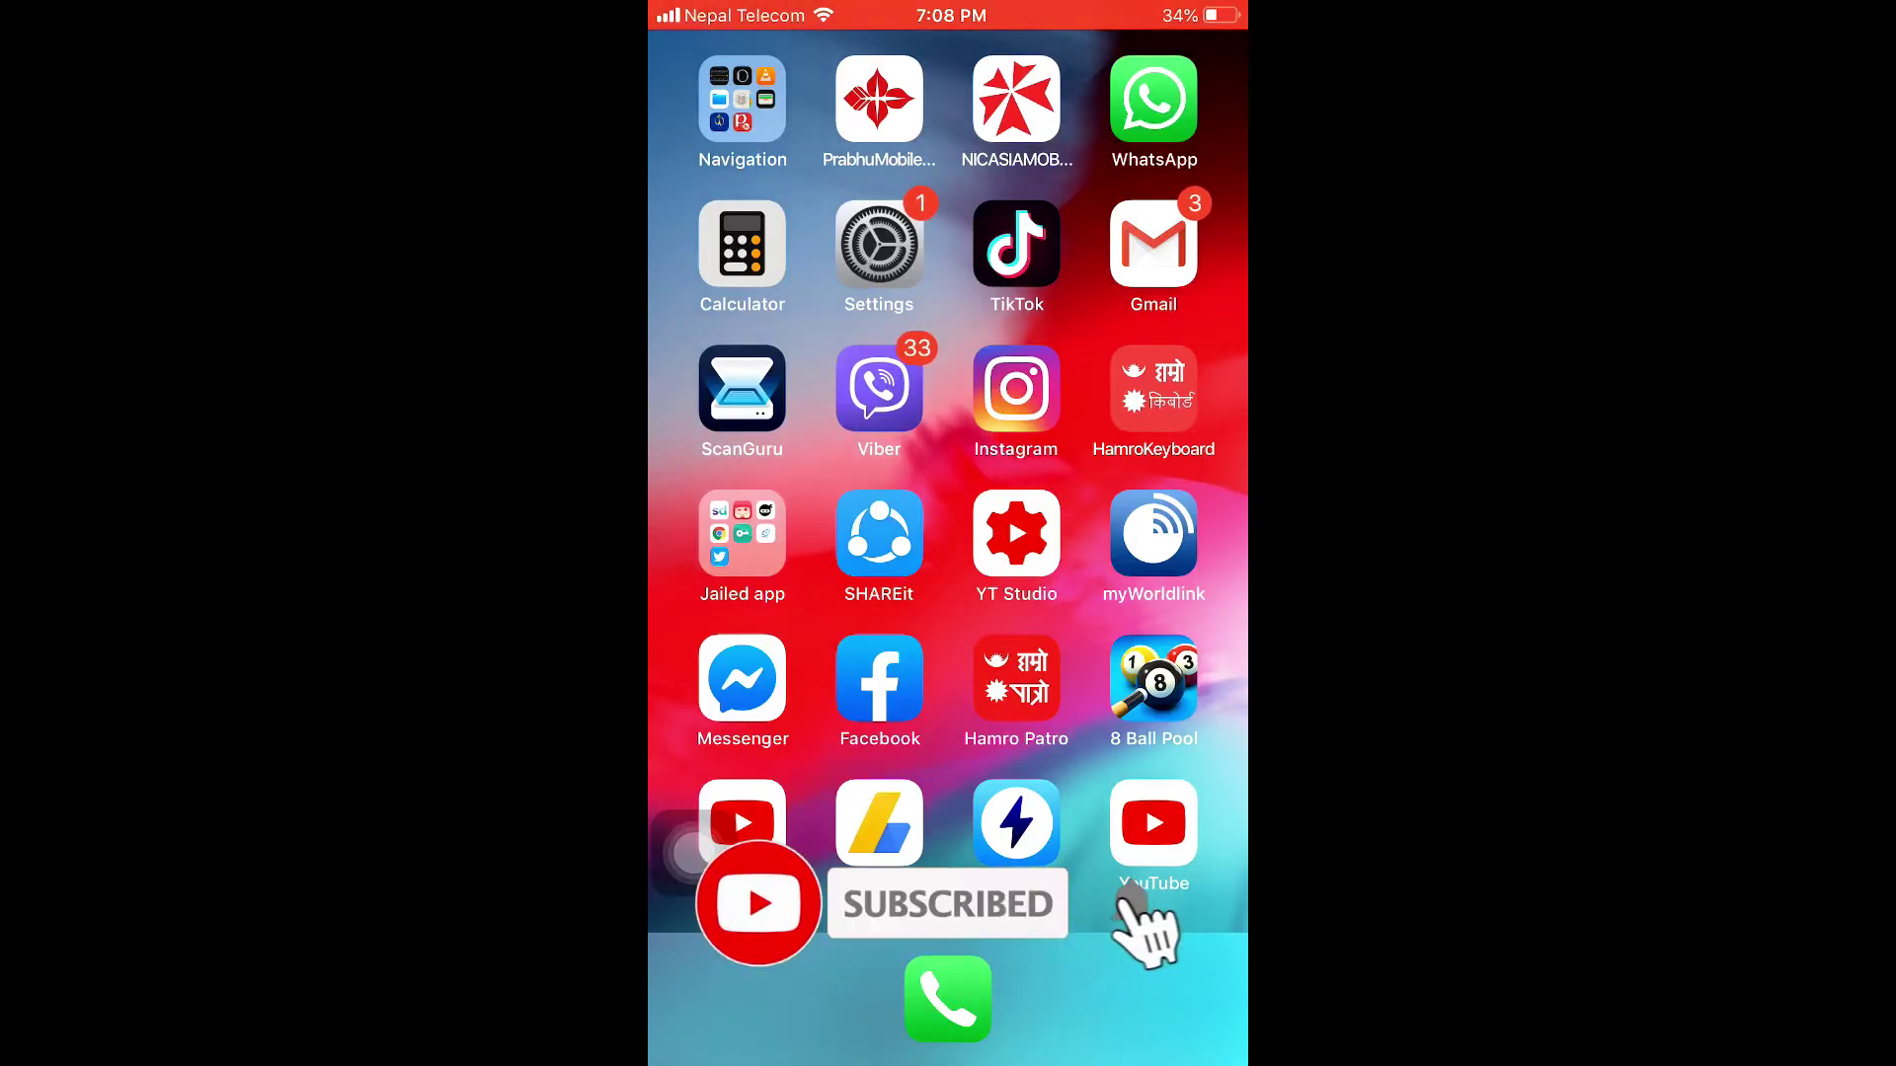
pyautogui.scroll(8, 948, 592)
pyautogui.scroll(-3, 948, 593)
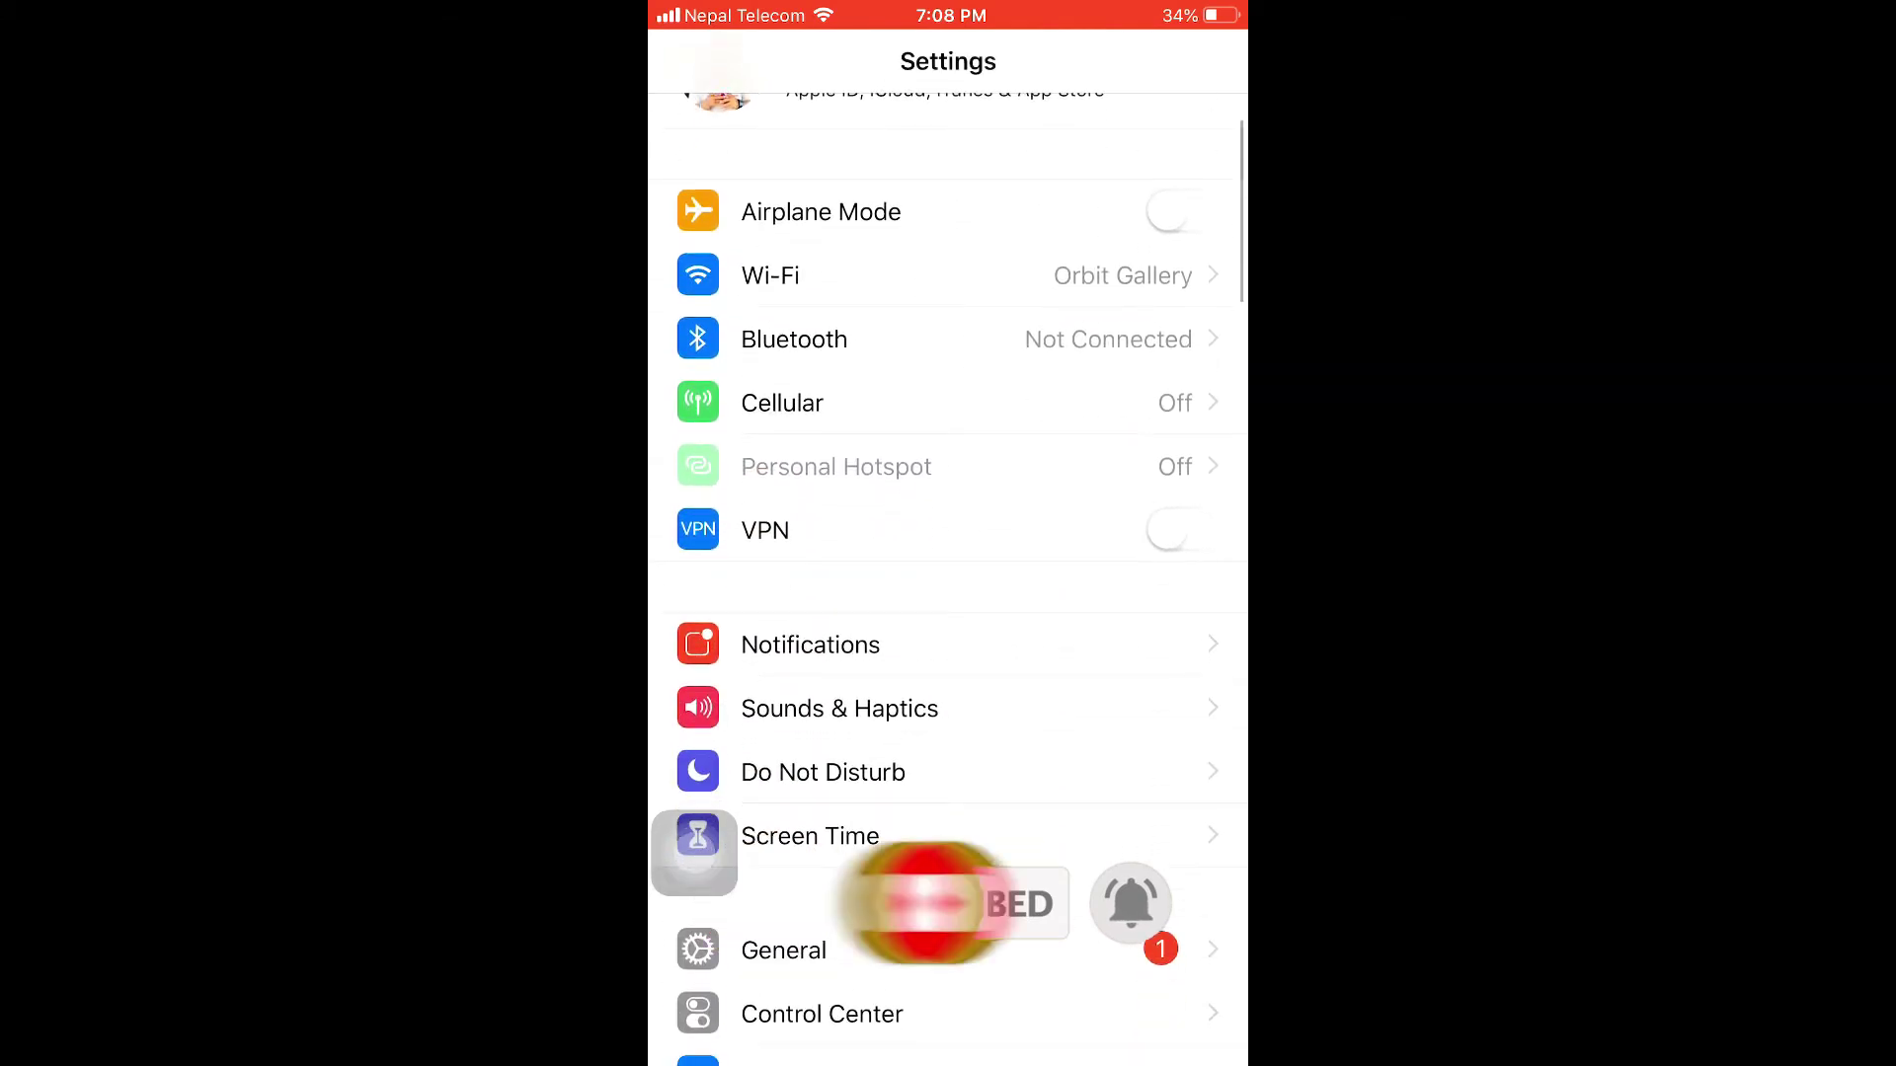
pyautogui.click(839, 707)
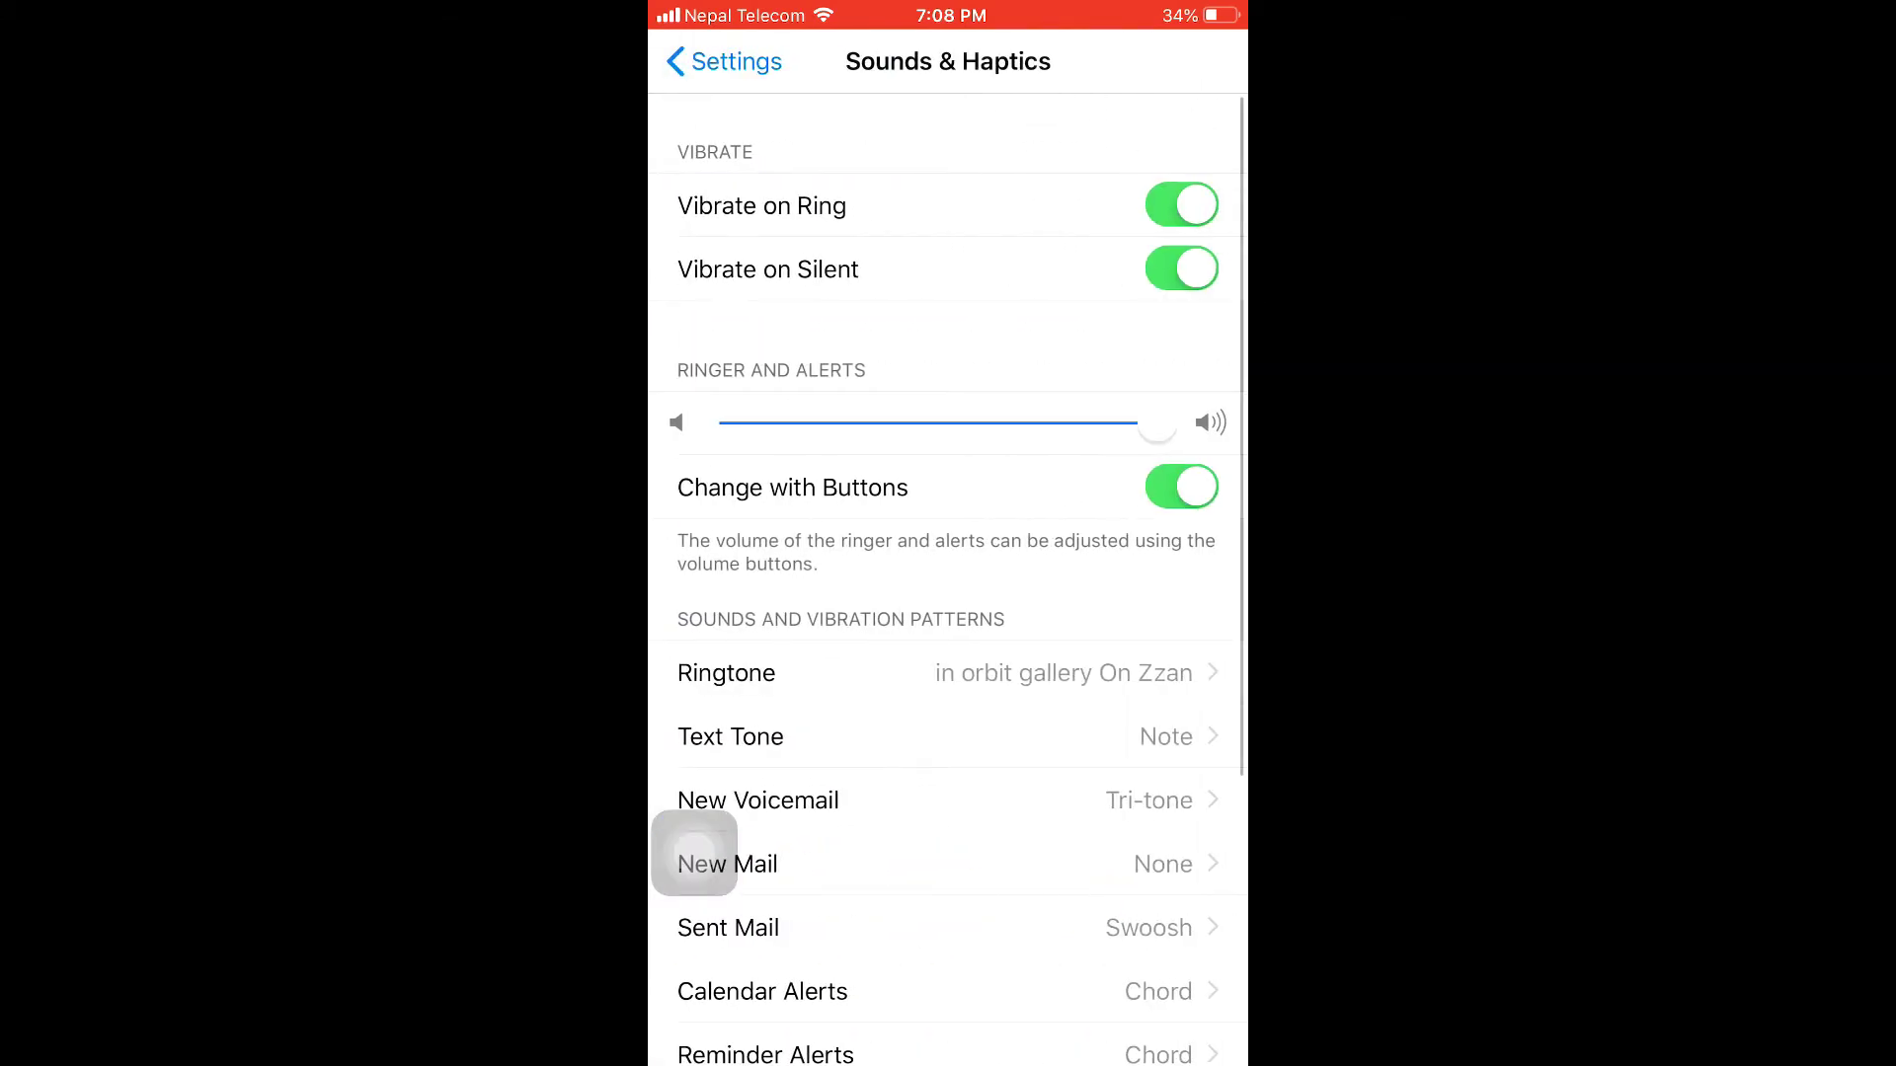
pyautogui.click(727, 673)
pyautogui.click(933, 810)
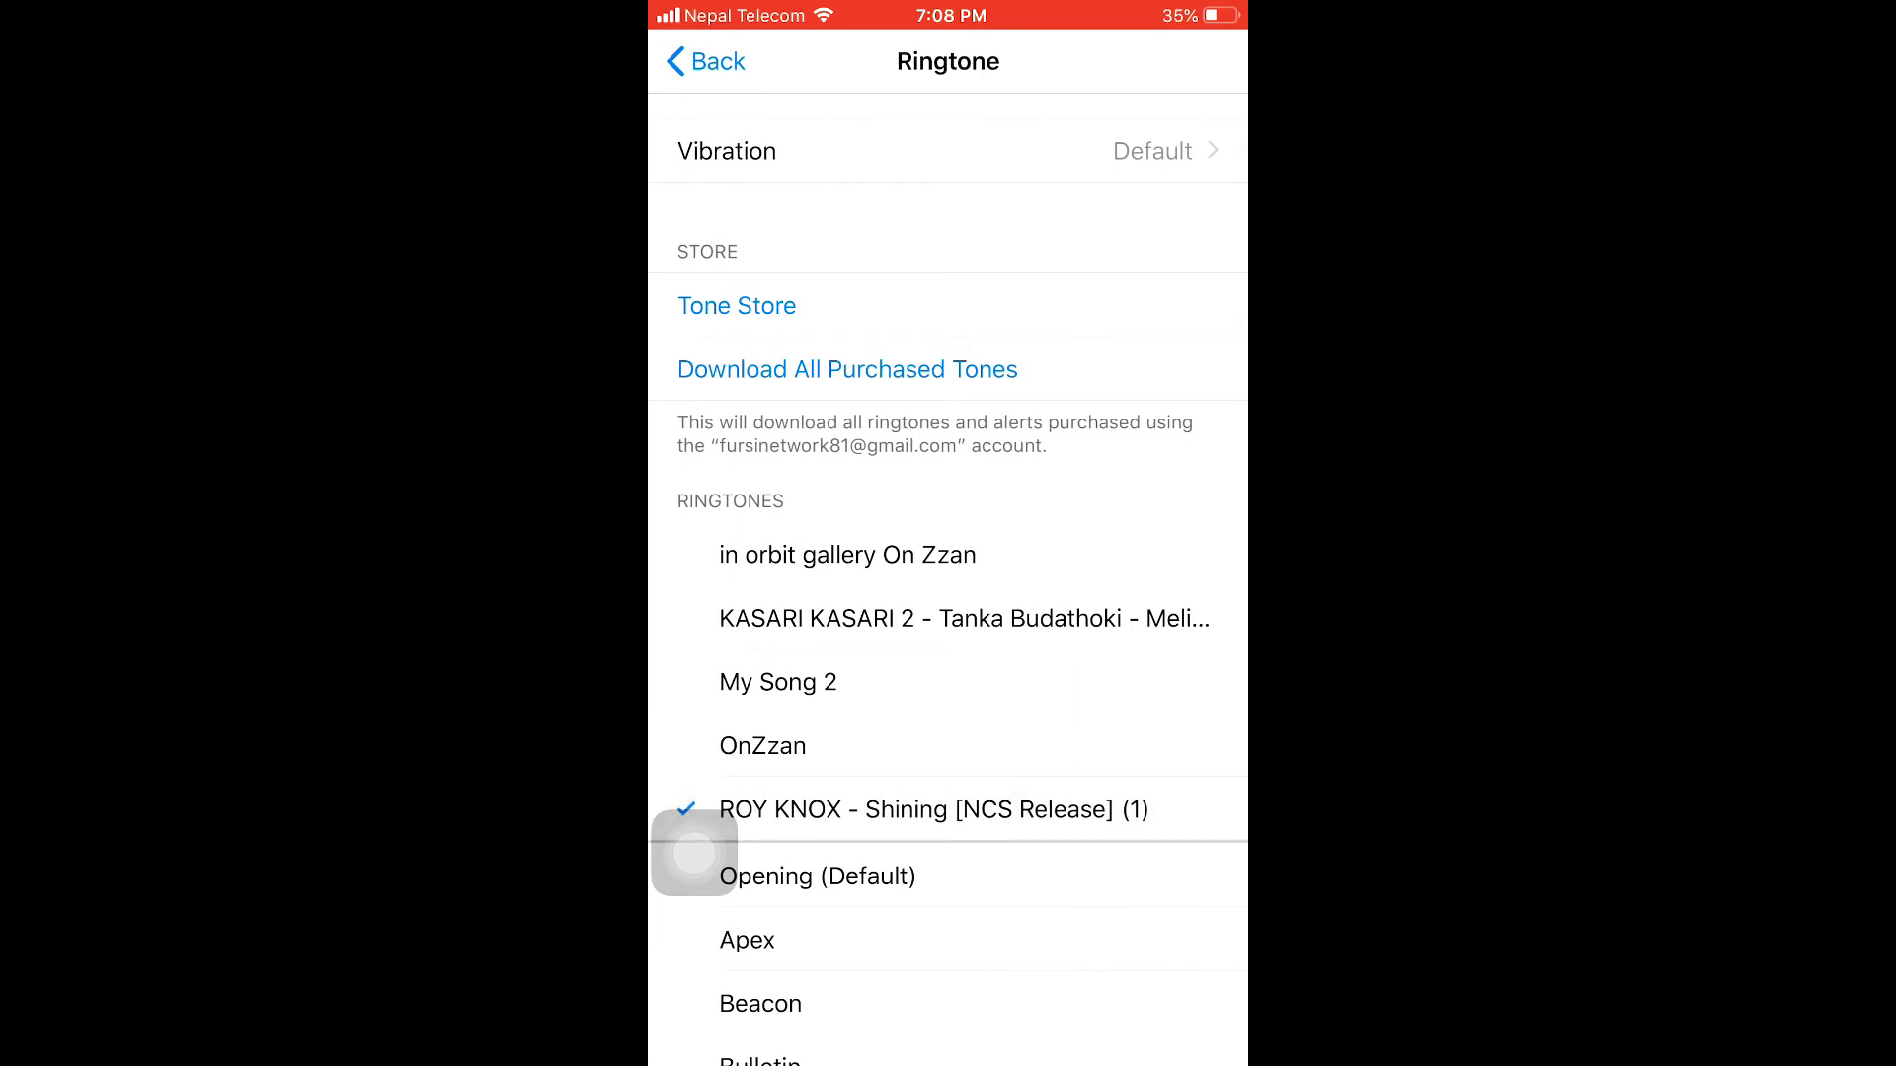
pyautogui.scroll(-1, 948, 592)
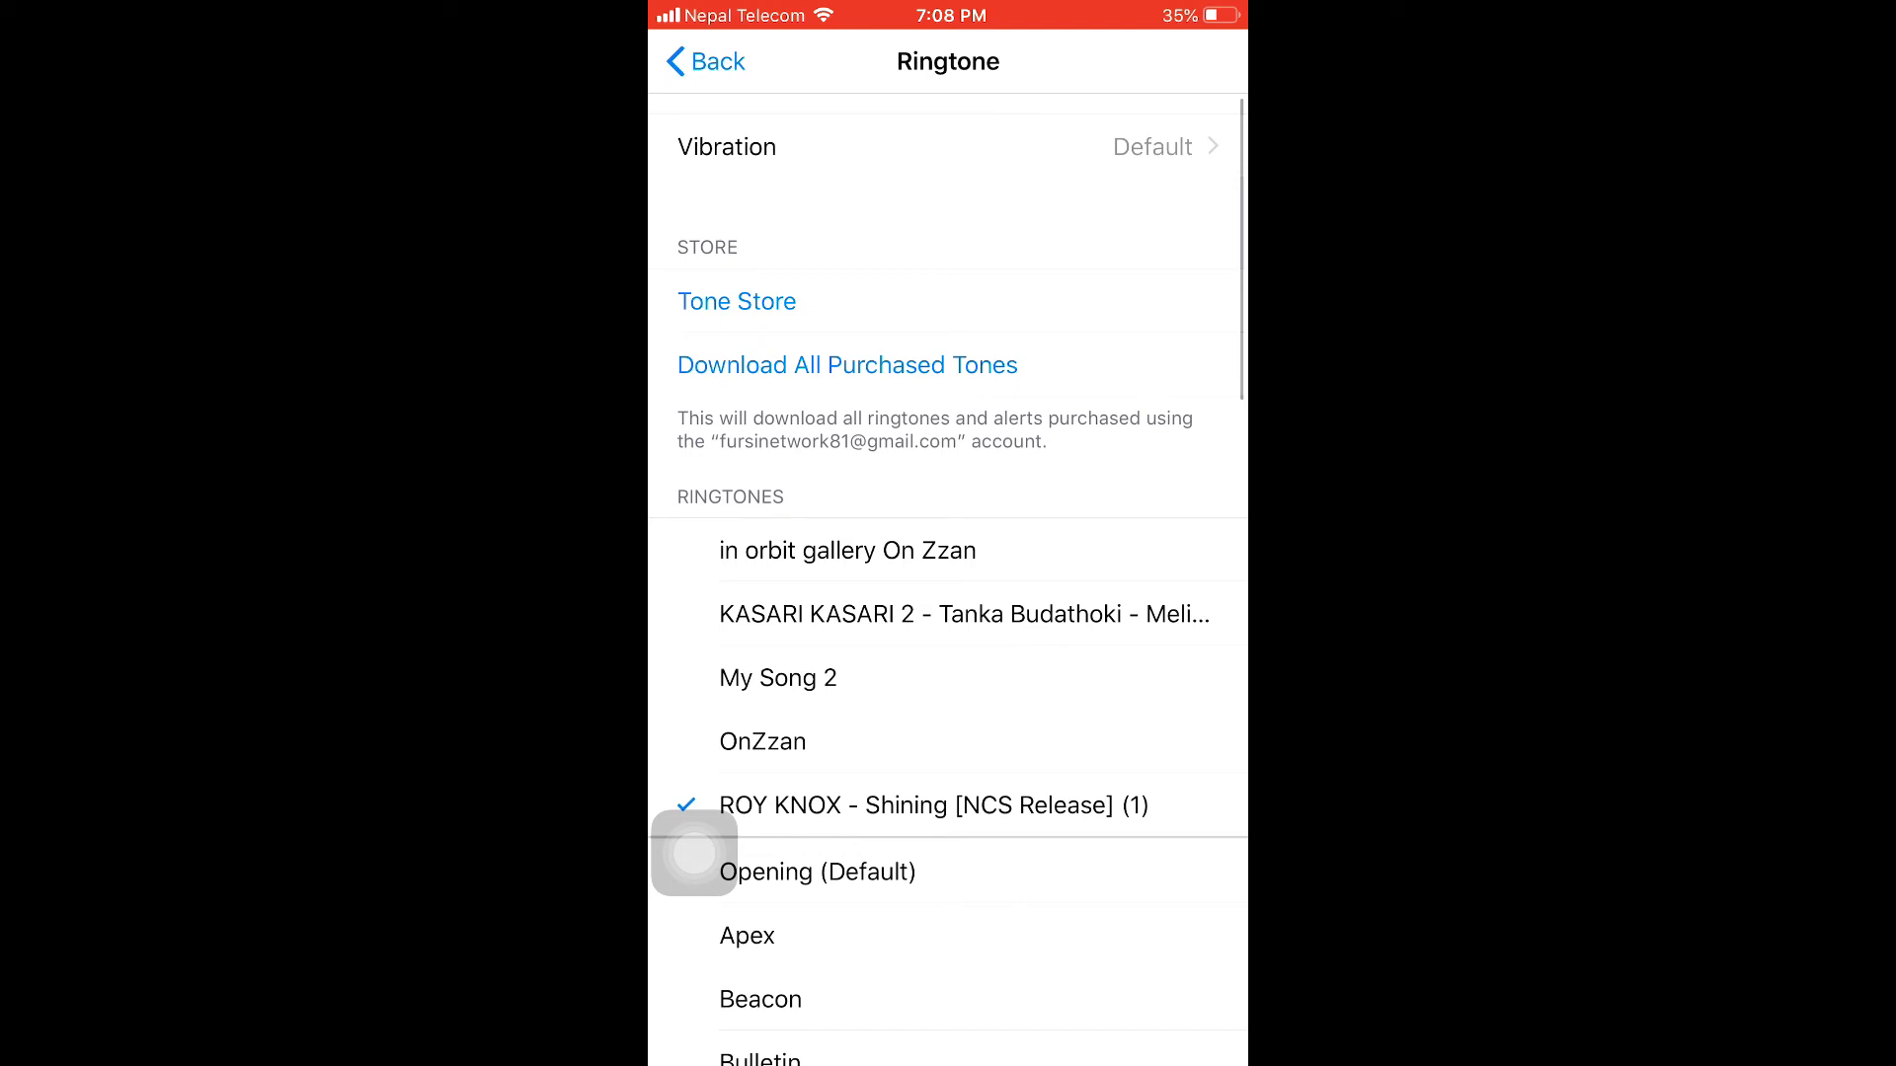
# - Leave the iPhone's sound settings and return to the home screen
pyautogui.click(706, 61)
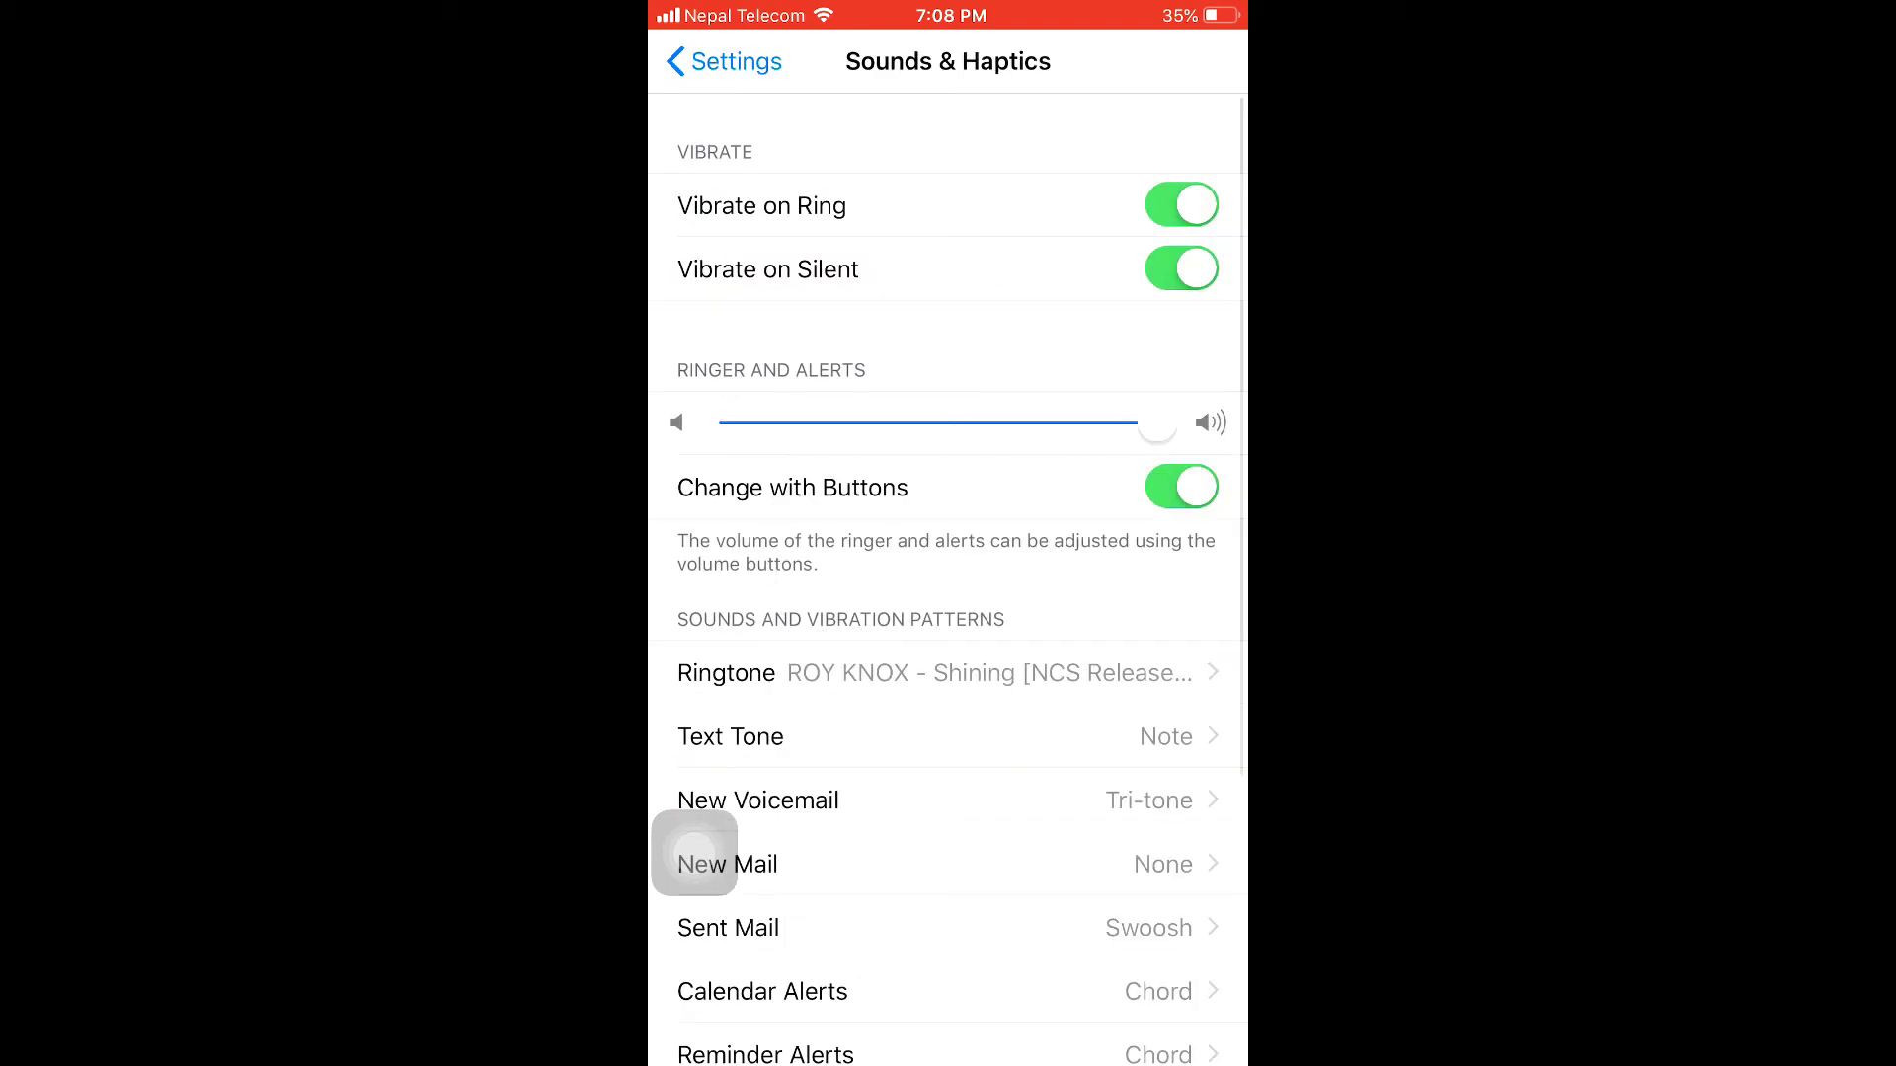
pyautogui.click(731, 62)
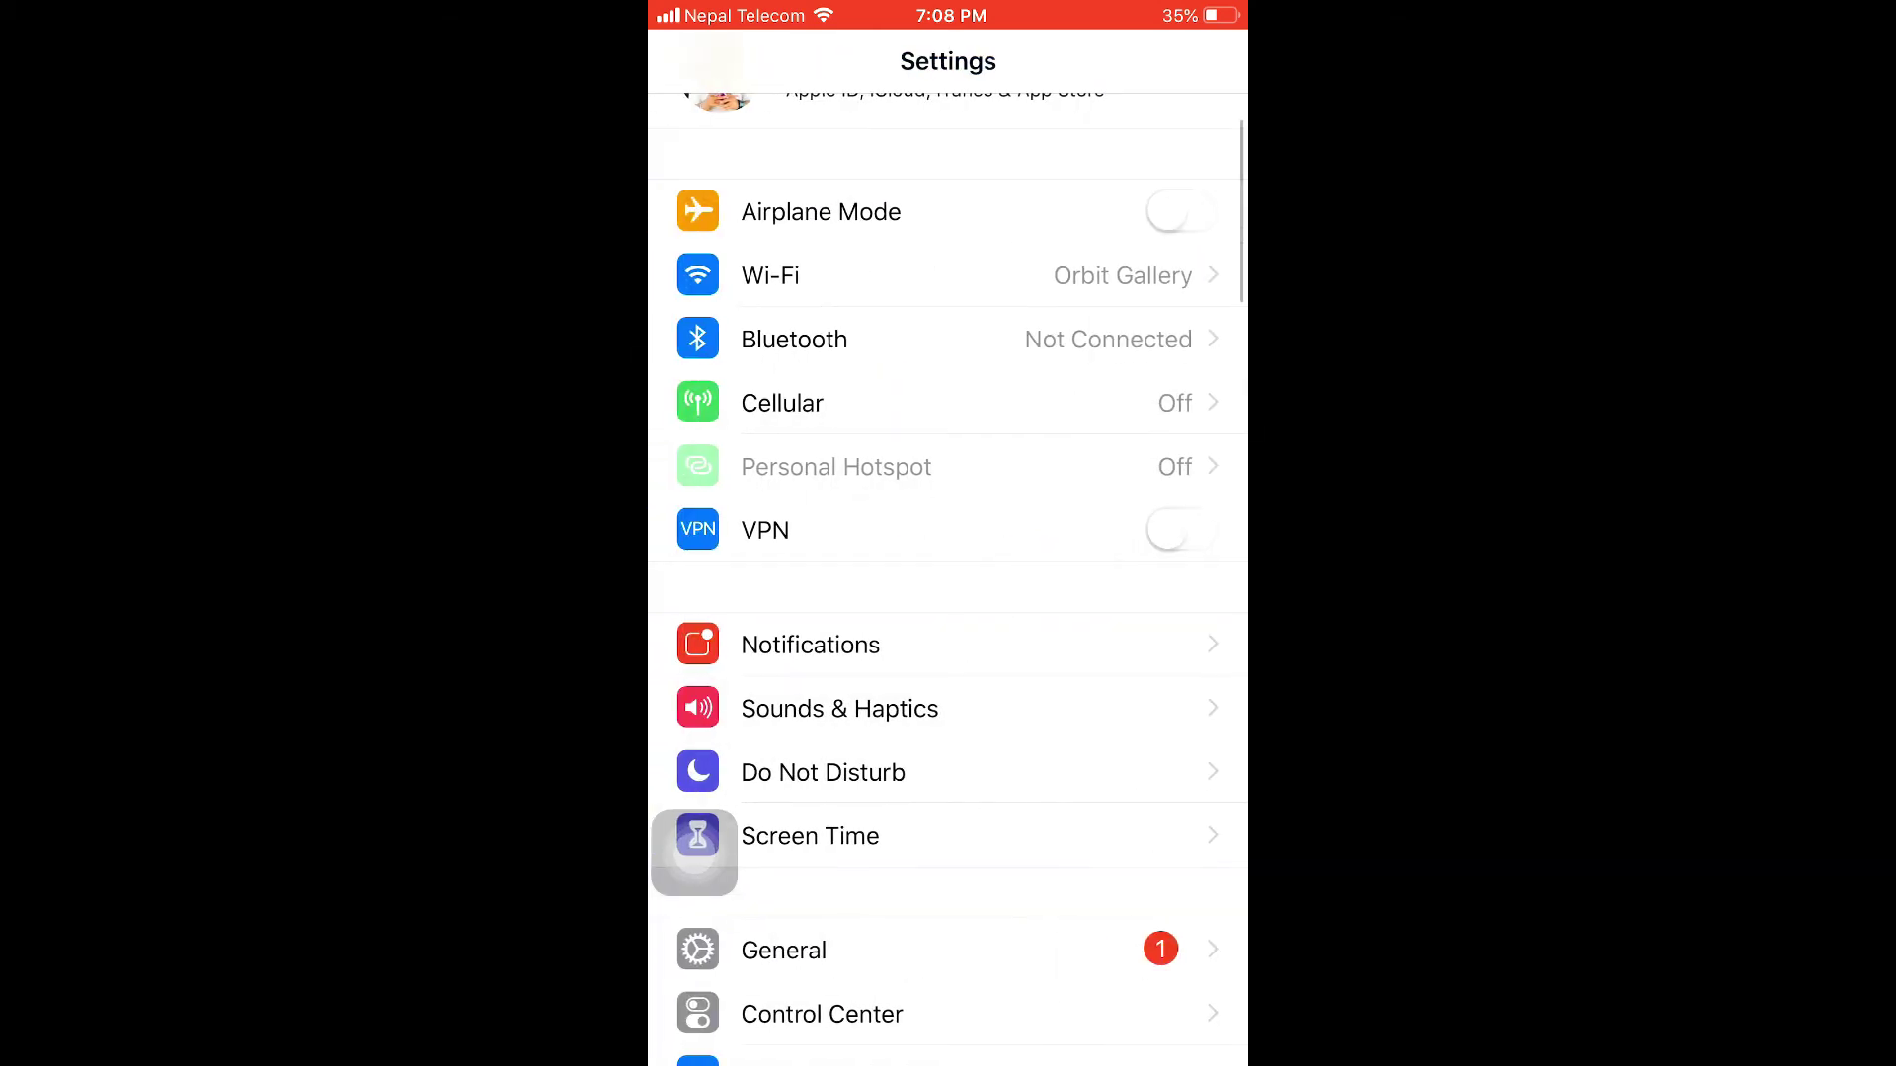
pyautogui.click(694, 853)
pyautogui.click(948, 859)
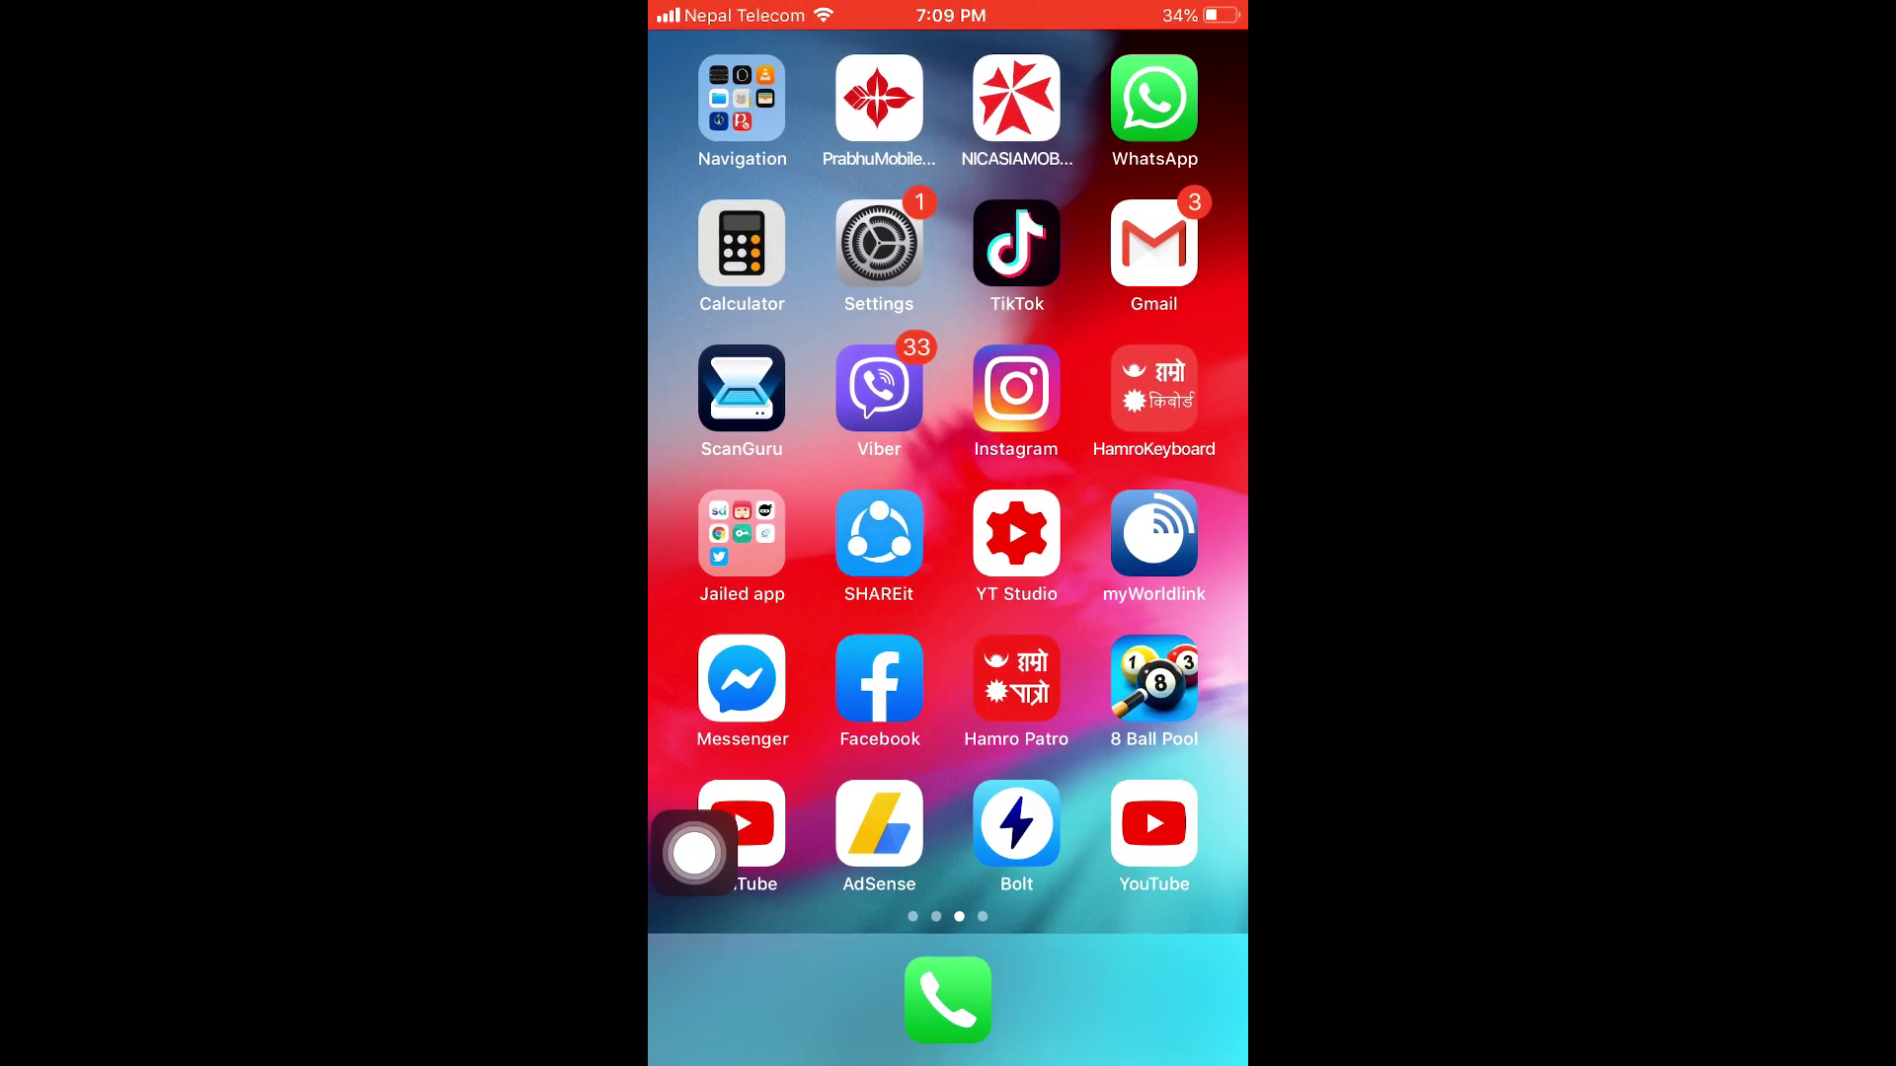